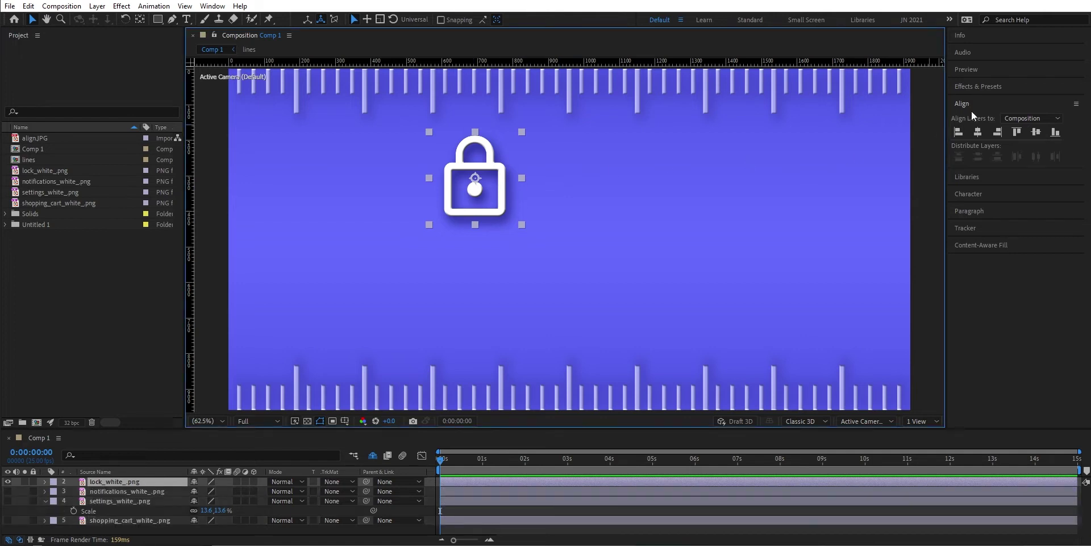
- Try each Align panel button on the lock layer, finishing with Align Left
click(1036, 132)
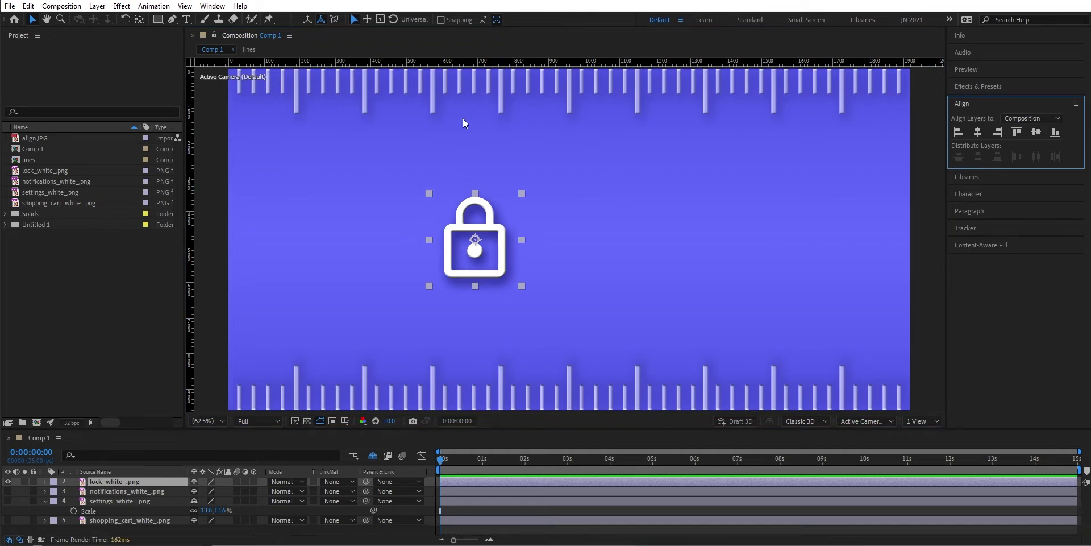
click(978, 133)
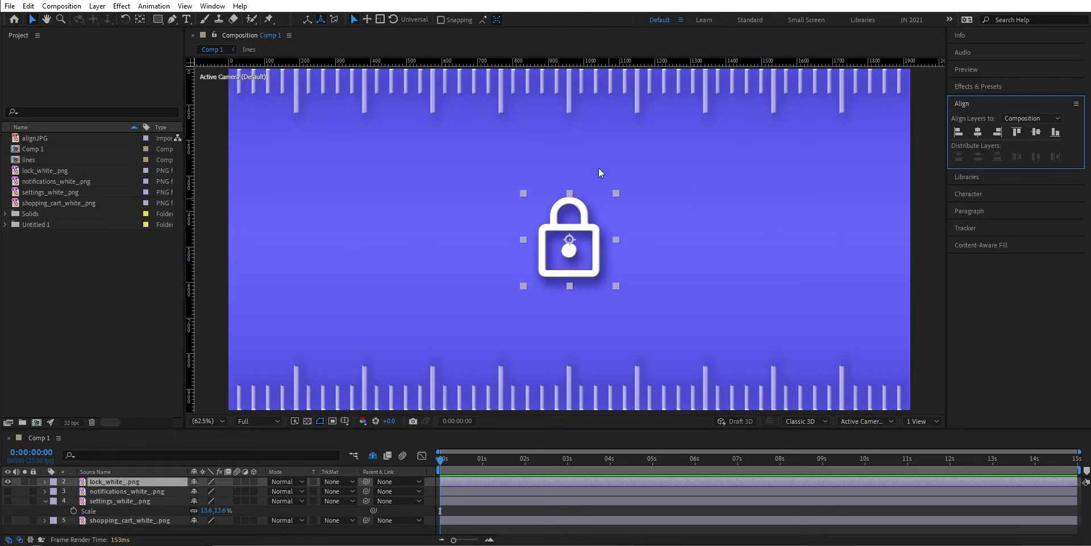
click(1055, 132)
click(1017, 132)
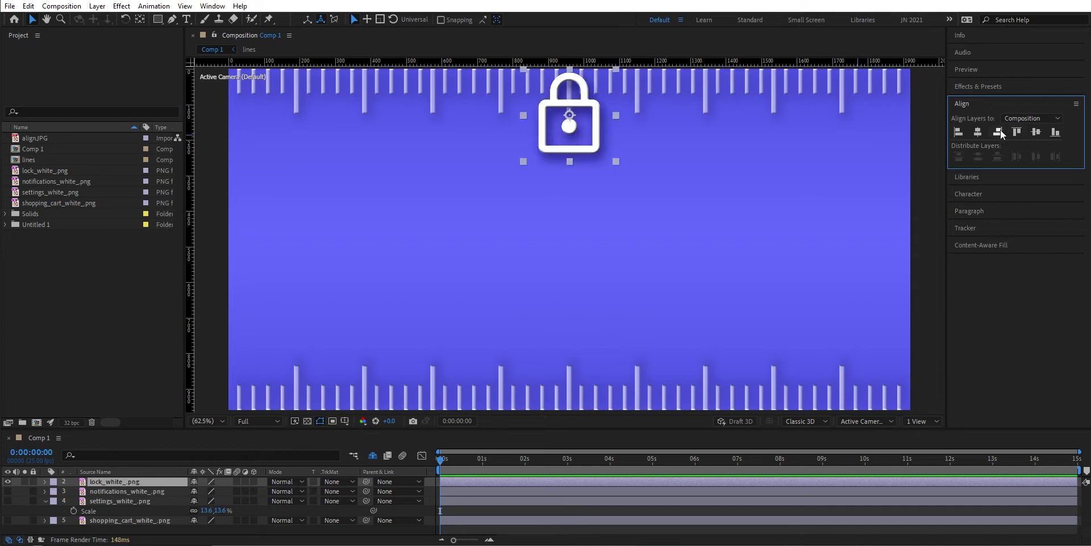
click(999, 131)
click(957, 132)
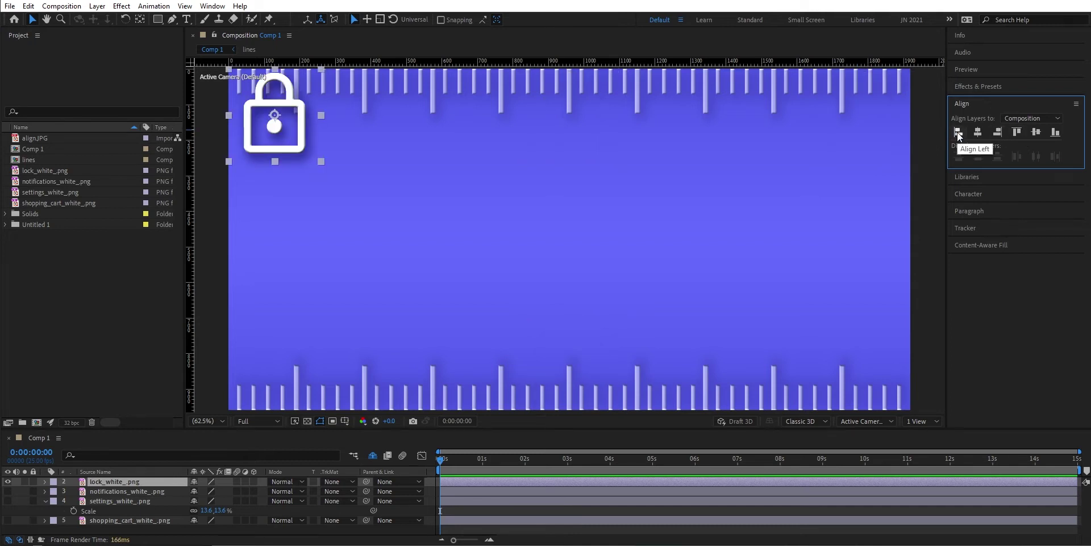
- Drag the lock down to mid-height at the left edge, deselect it, and reveal the other icons
click(293, 140)
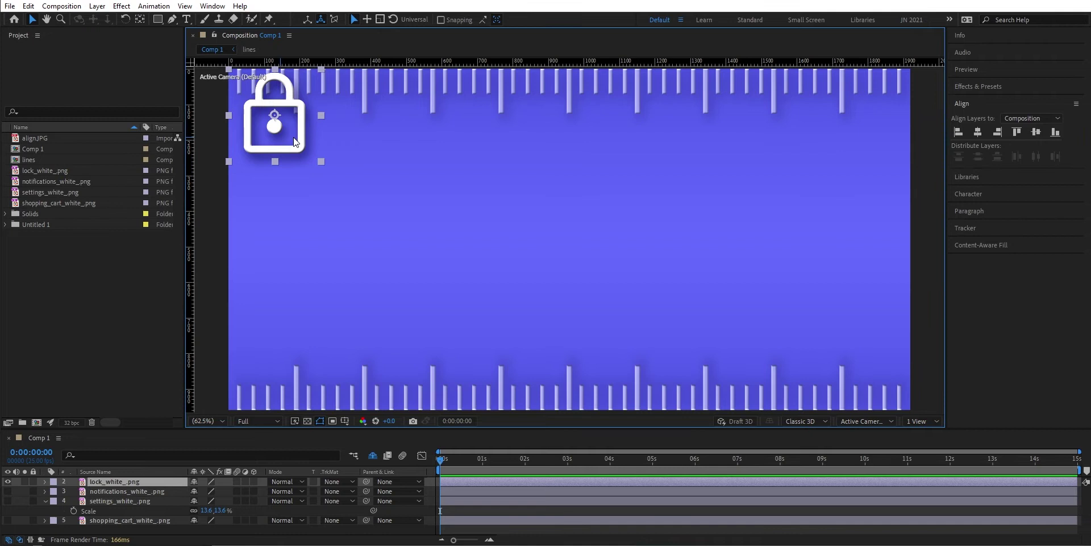
drag(299, 146, 337, 250)
click(597, 185)
click(404, 172)
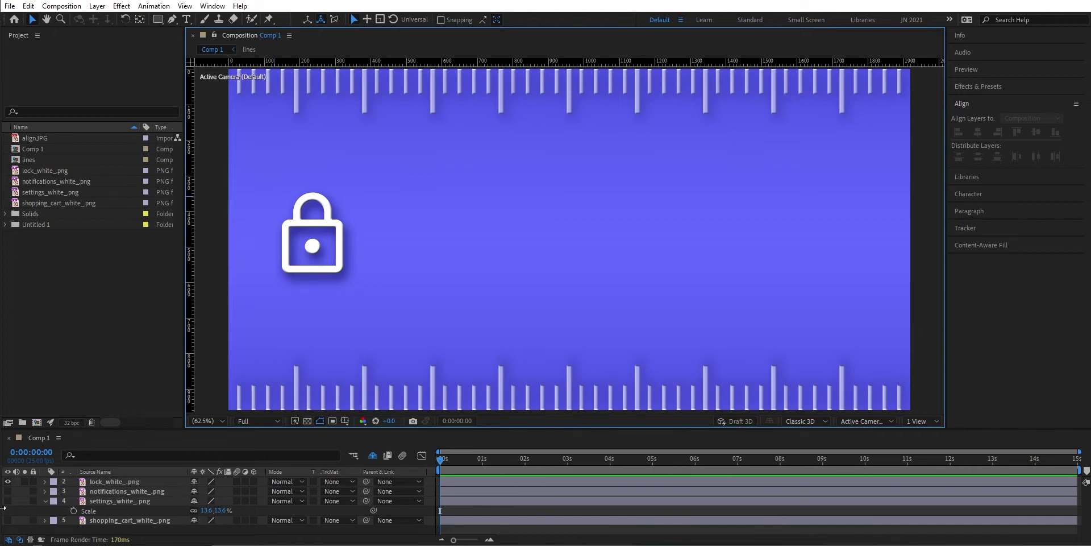
drag(7, 491, 7, 520)
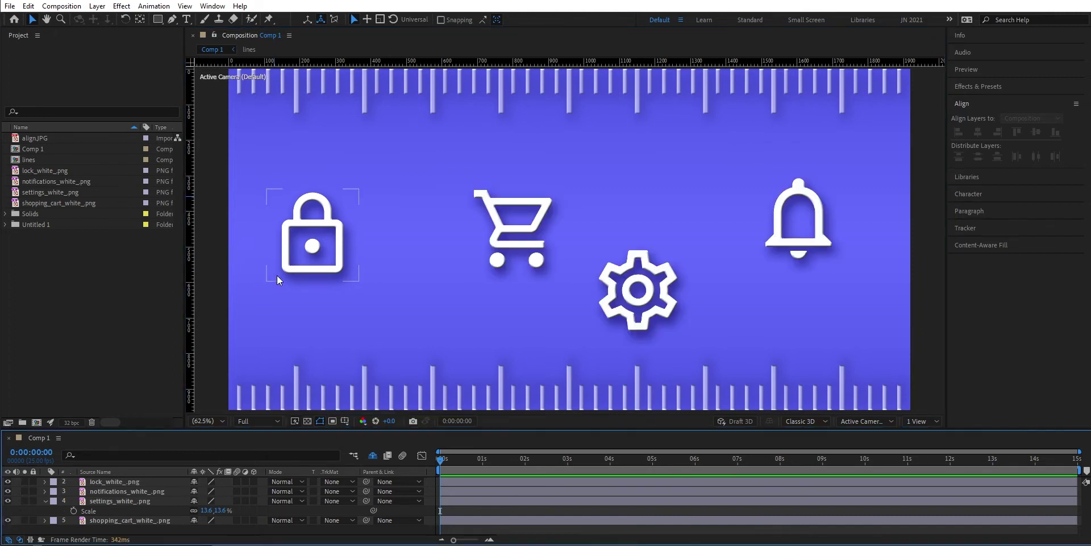
- Marquee-select all four icons, test Align Bottom and Top, then settle on Align Vertical Centers
click(287, 129)
drag(294, 155, 851, 329)
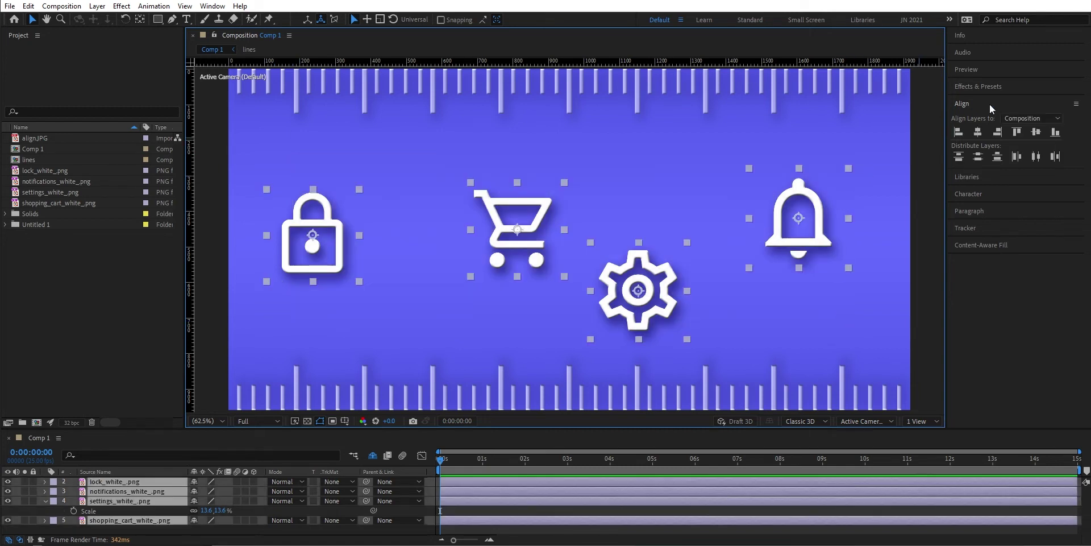
click(1036, 132)
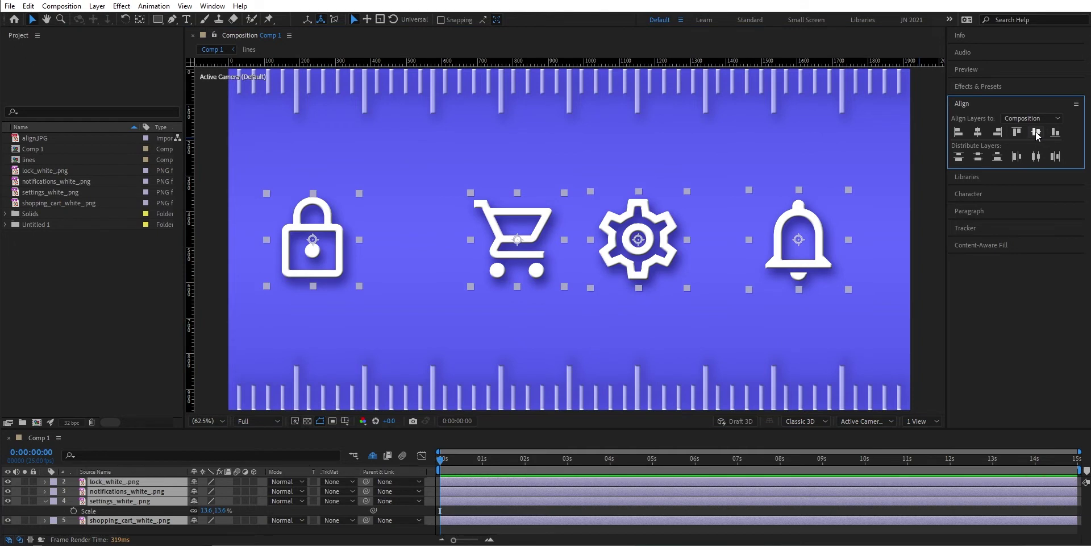
click(1055, 133)
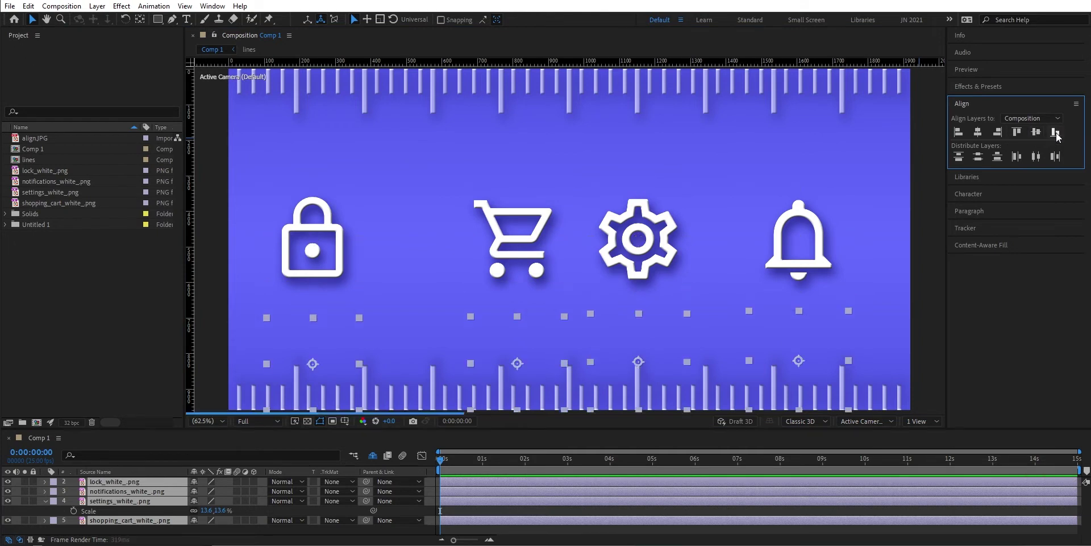
click(1017, 133)
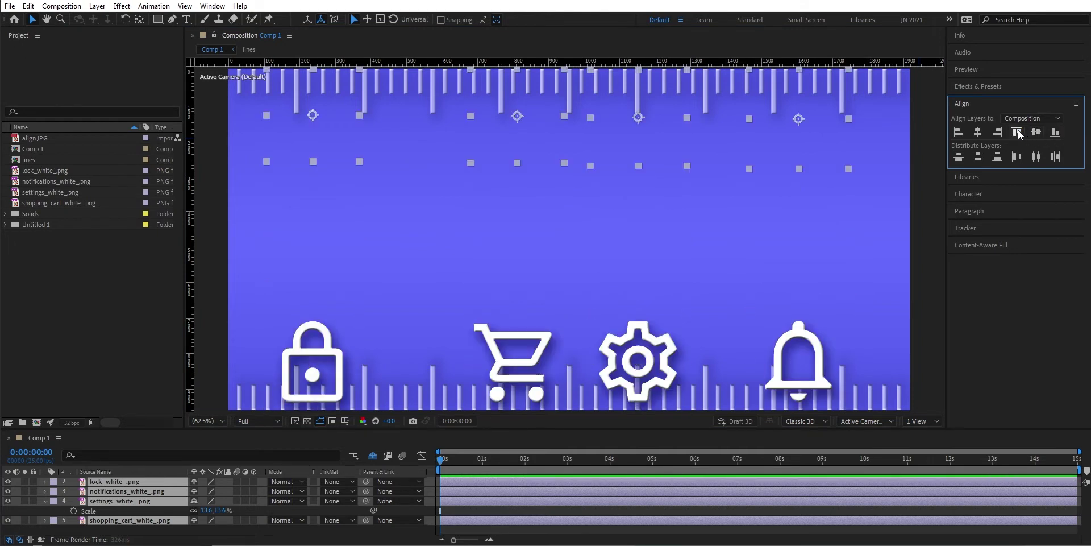
click(1036, 132)
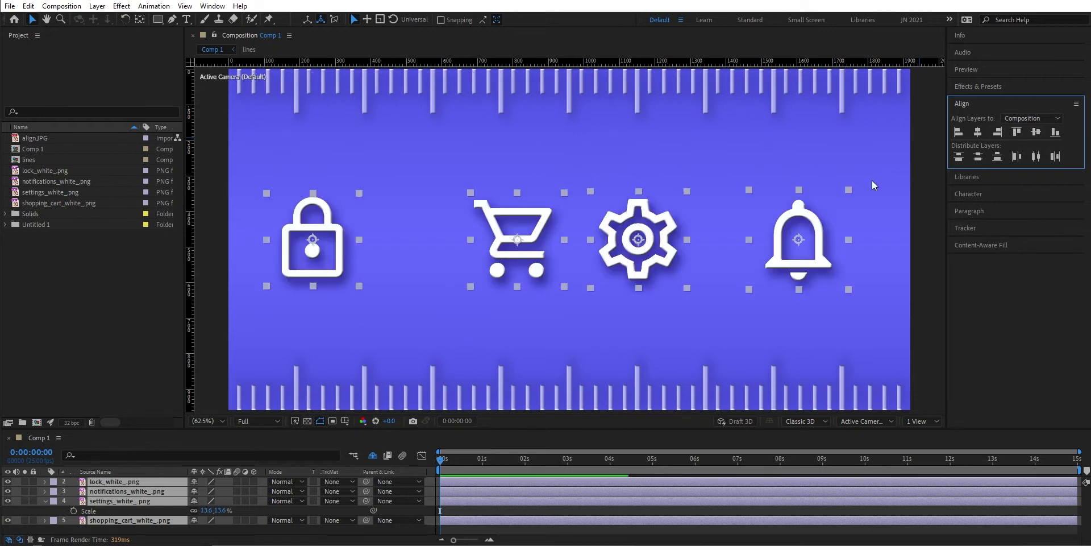
click(782, 144)
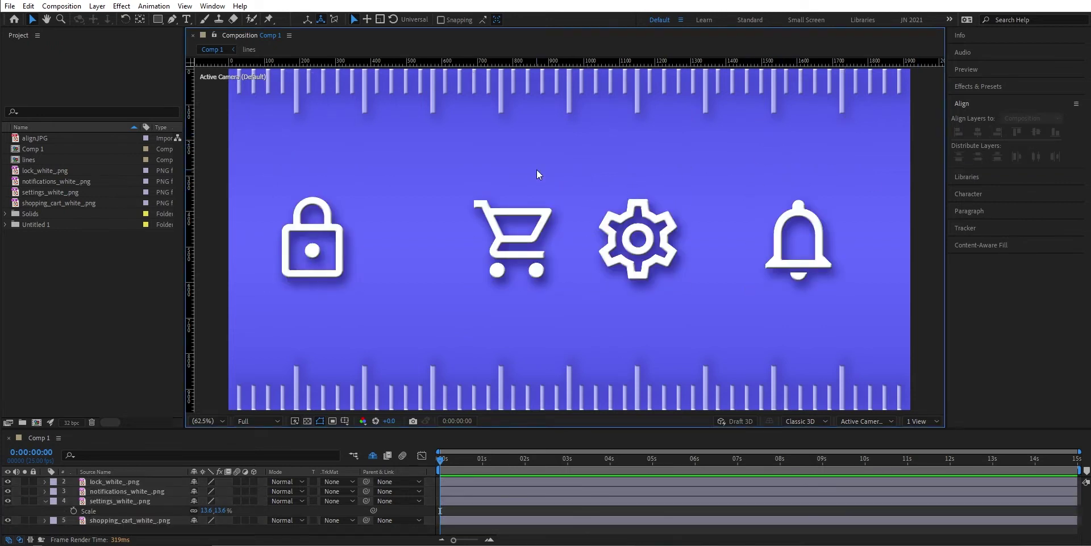
- Scatter the icons: lock up, cart down-left, gear up, bell down-right
drag(312, 234, 325, 170)
click(500, 273)
drag(510, 257, 480, 309)
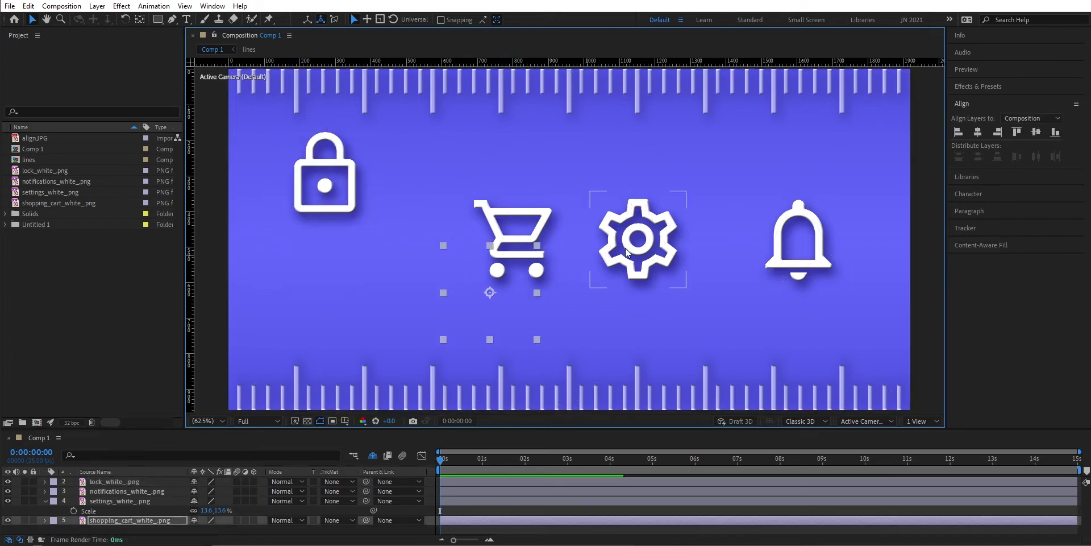
drag(669, 257, 680, 220)
drag(793, 243, 835, 320)
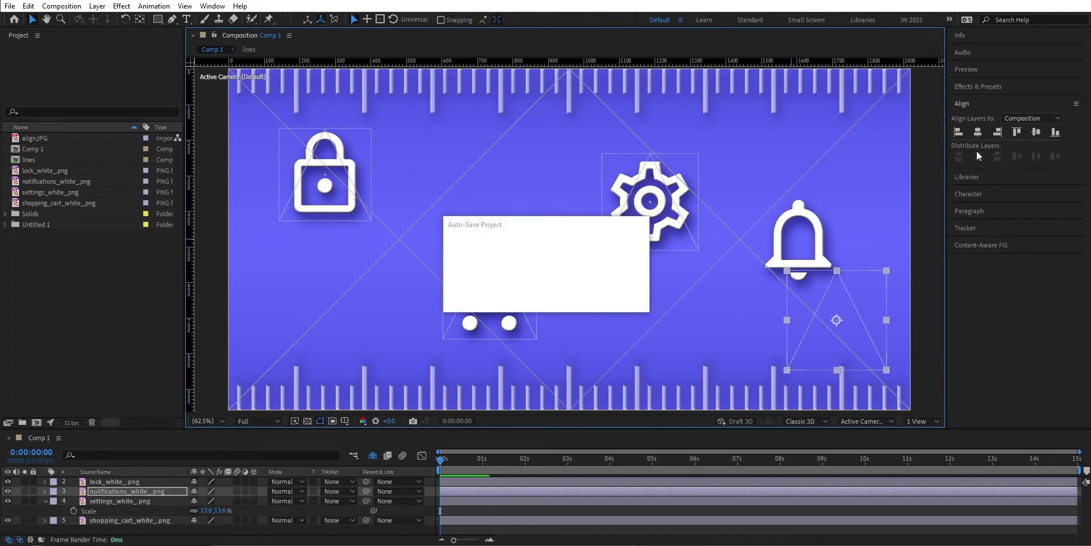
- Select all layers, set Align Layers To: Selection, and align their bottoms to the bell's
key(ctrl+a)
click(1031, 119)
click(1028, 131)
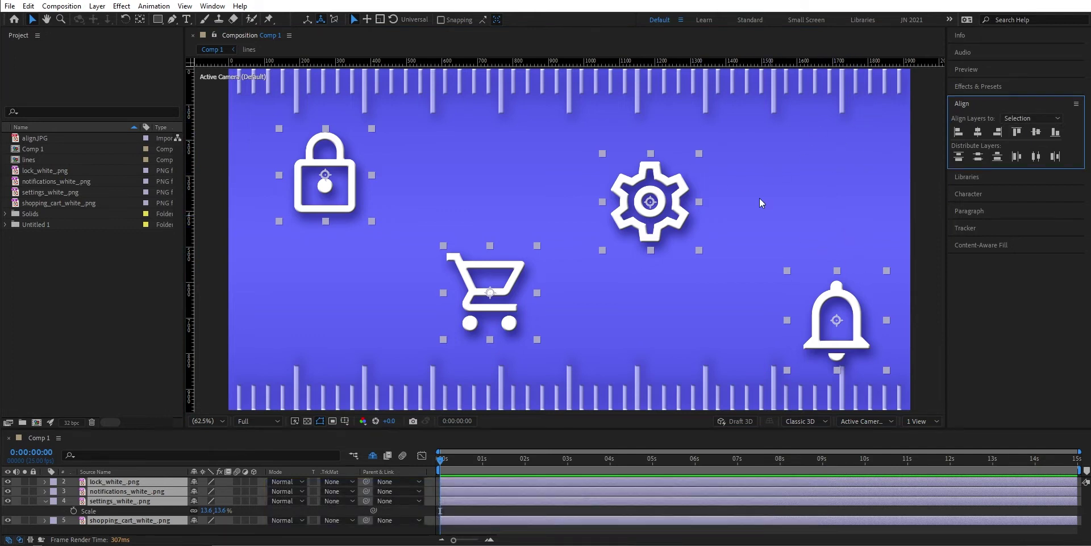
drag(841, 339, 845, 341)
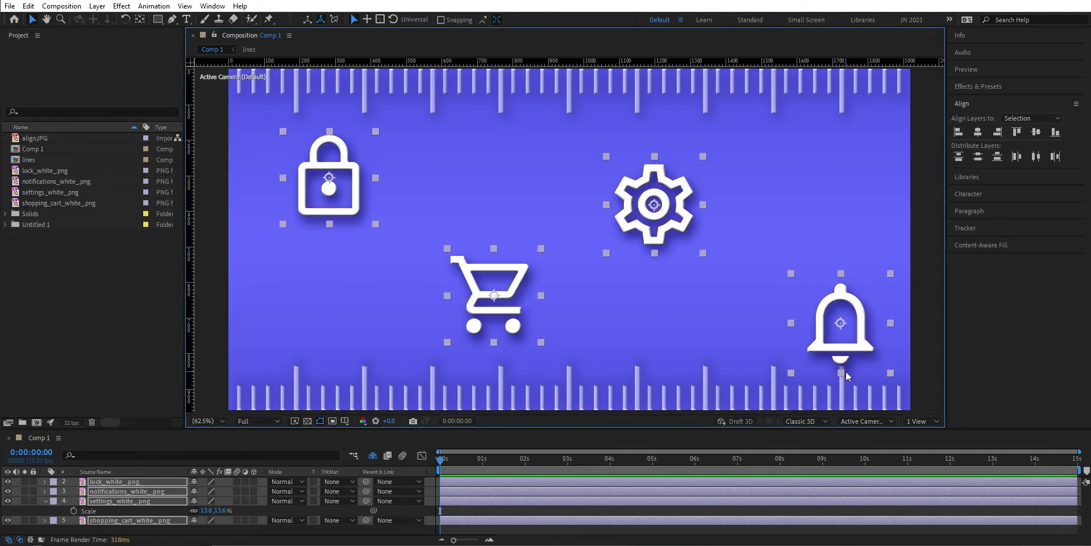
click(1055, 133)
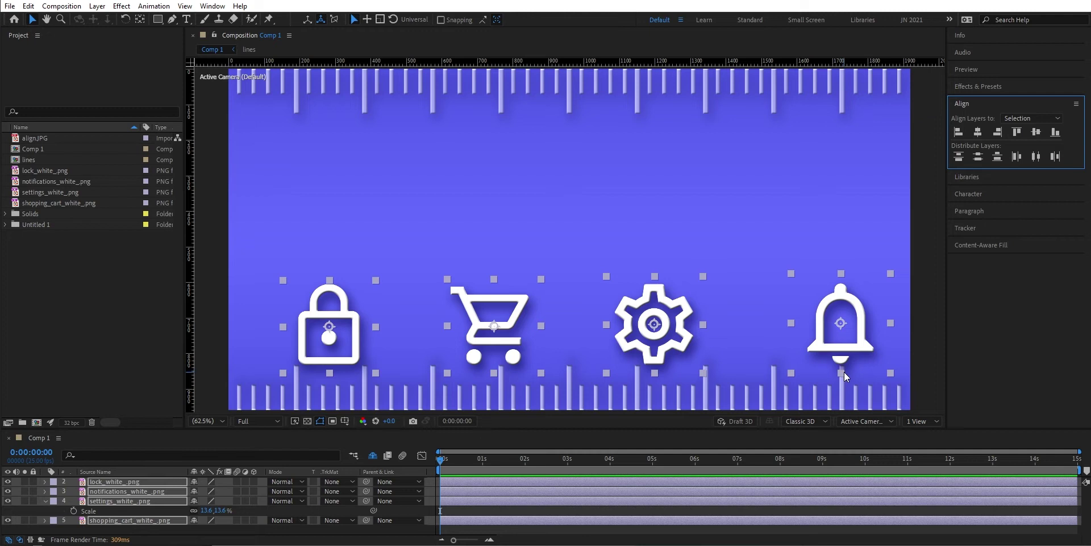
- Move the lock to the top left and align all icons' tops to it
click(543, 161)
drag(333, 289, 875, 348)
click(238, 146)
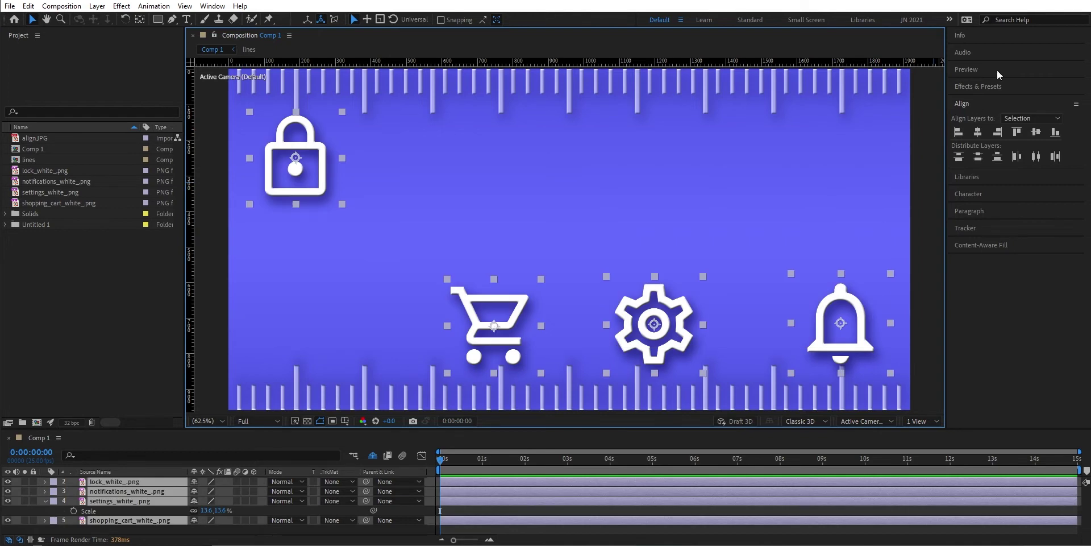
click(1017, 132)
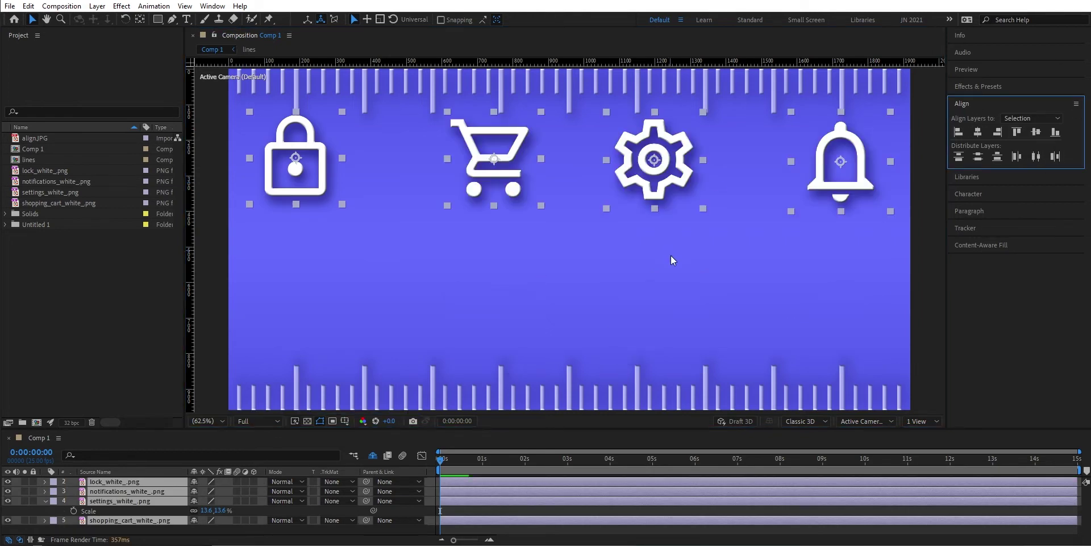
click(523, 223)
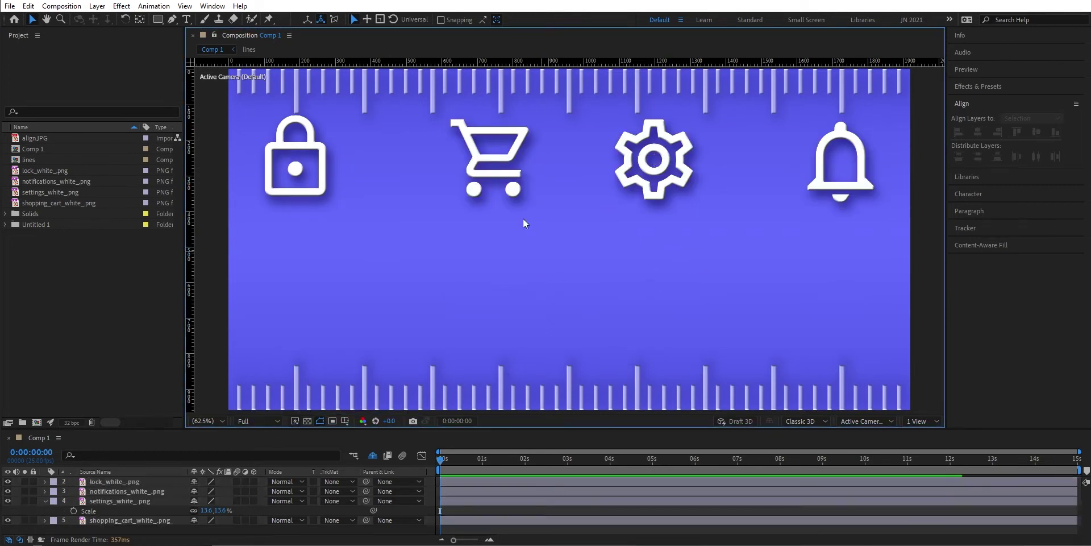
- Drag the bell, gear and cart into a row at the lower right, then select all four icons
click(502, 152)
click(656, 160)
drag(656, 161, 635, 248)
click(834, 166)
drag(834, 166, 837, 325)
click(628, 257)
drag(629, 257, 761, 330)
drag(481, 203, 646, 319)
click(642, 183)
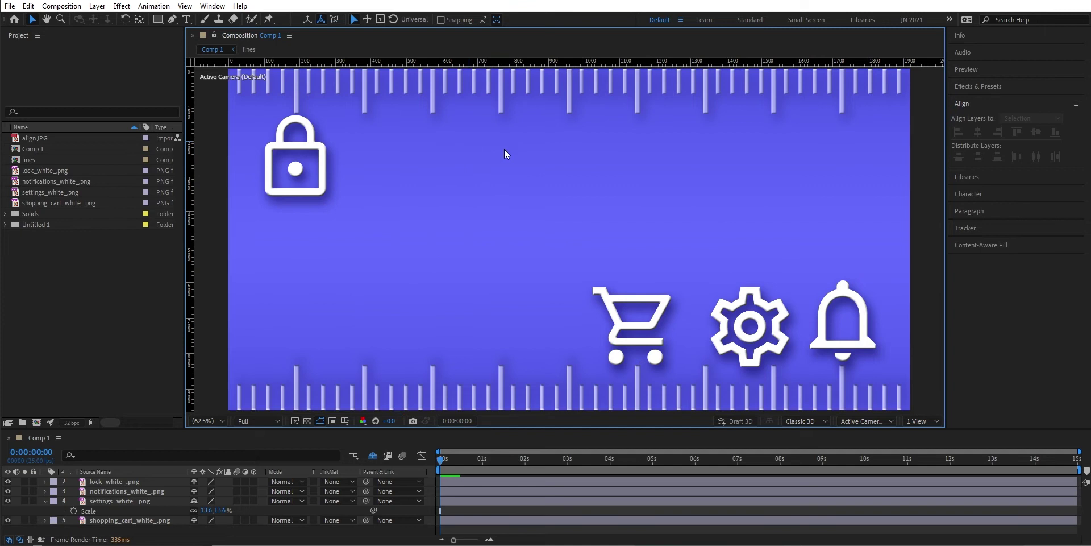
drag(244, 118, 868, 318)
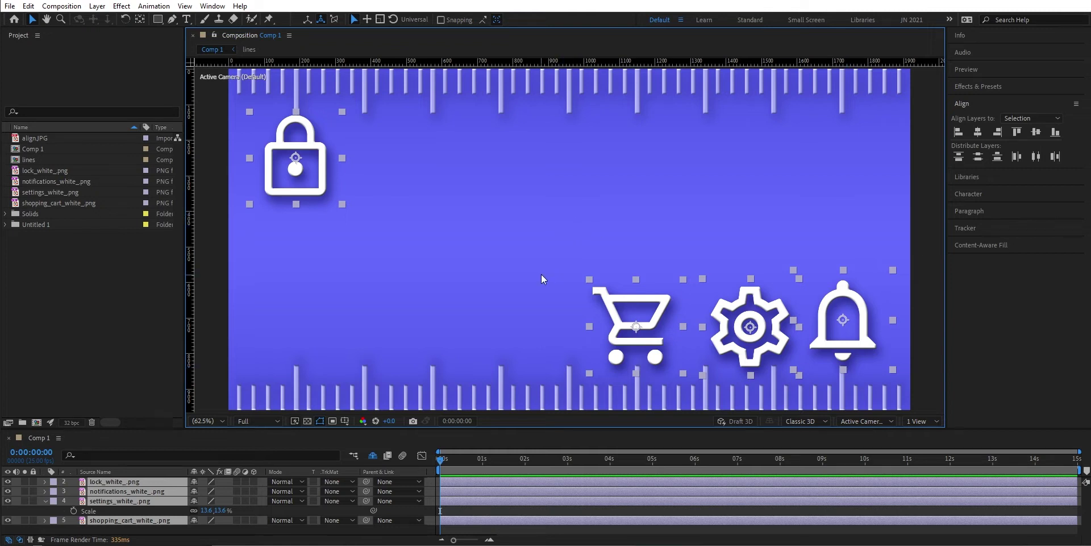
- Align all four icons on a common vertical centre and reselect them
click(1038, 133)
click(545, 191)
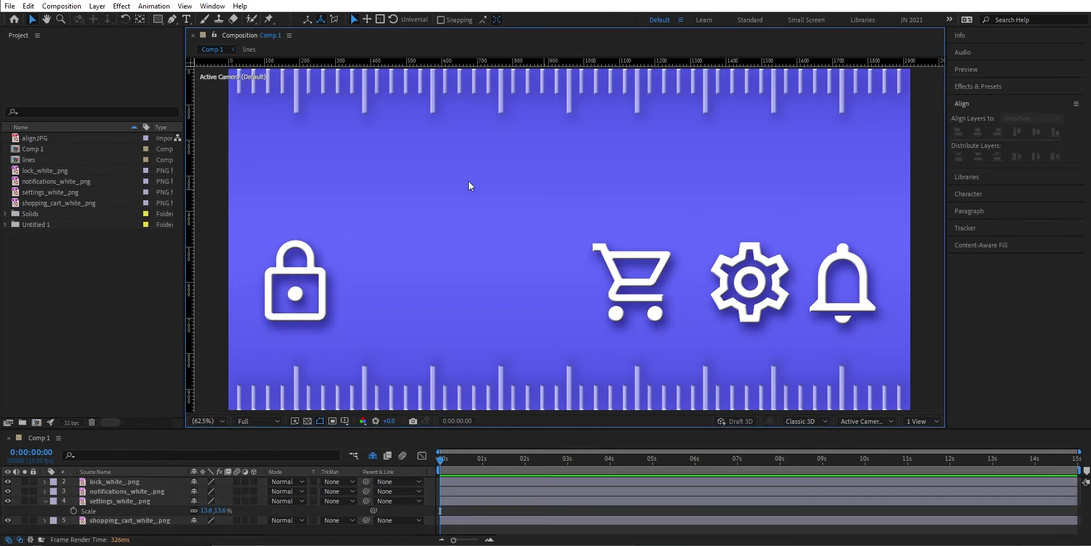
drag(271, 199, 875, 345)
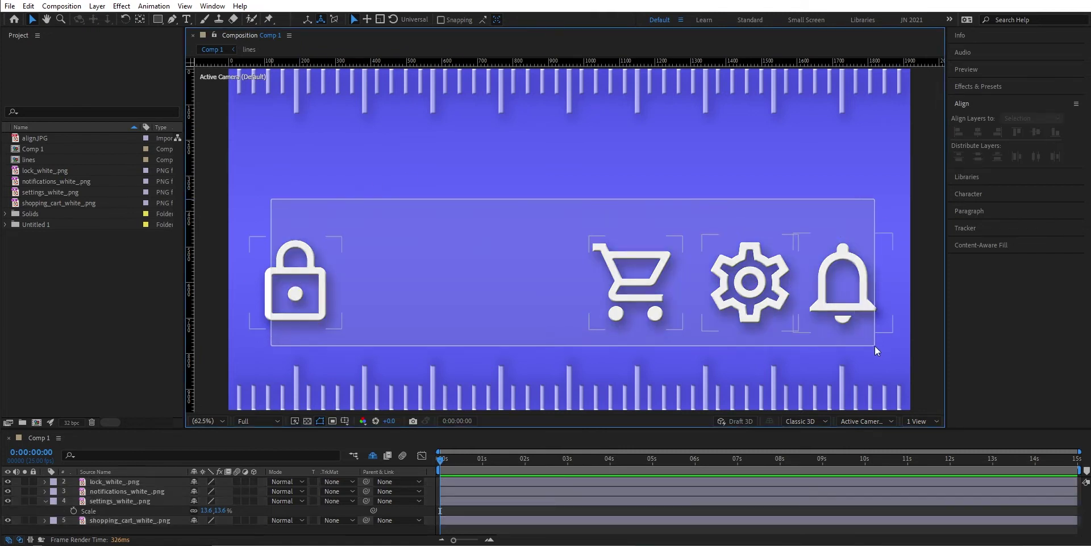
- Scatter the icons by moving the cart and gear up-left and the lock down-left
click(806, 158)
drag(640, 289, 556, 246)
drag(758, 286, 711, 241)
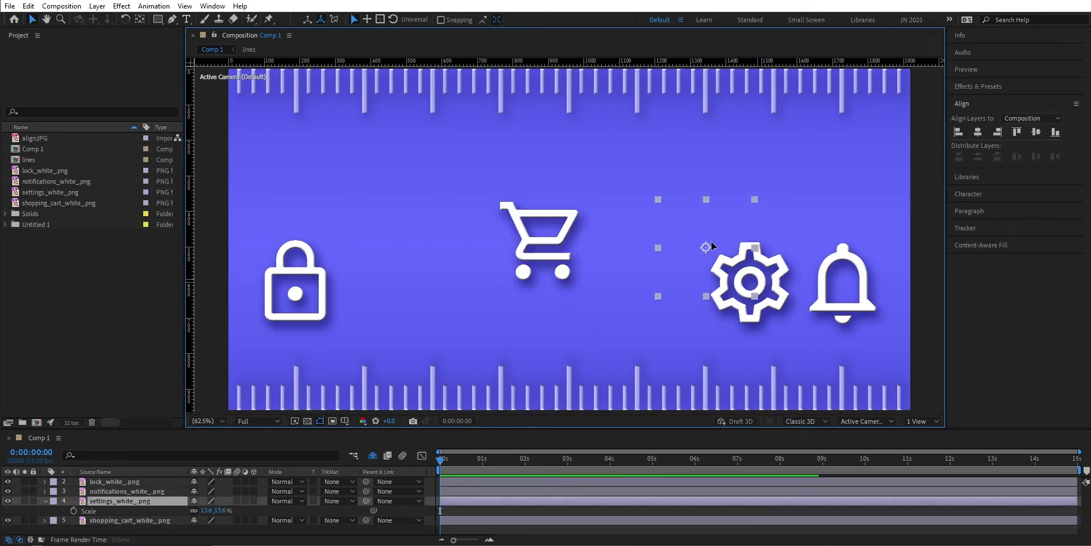
click(749, 150)
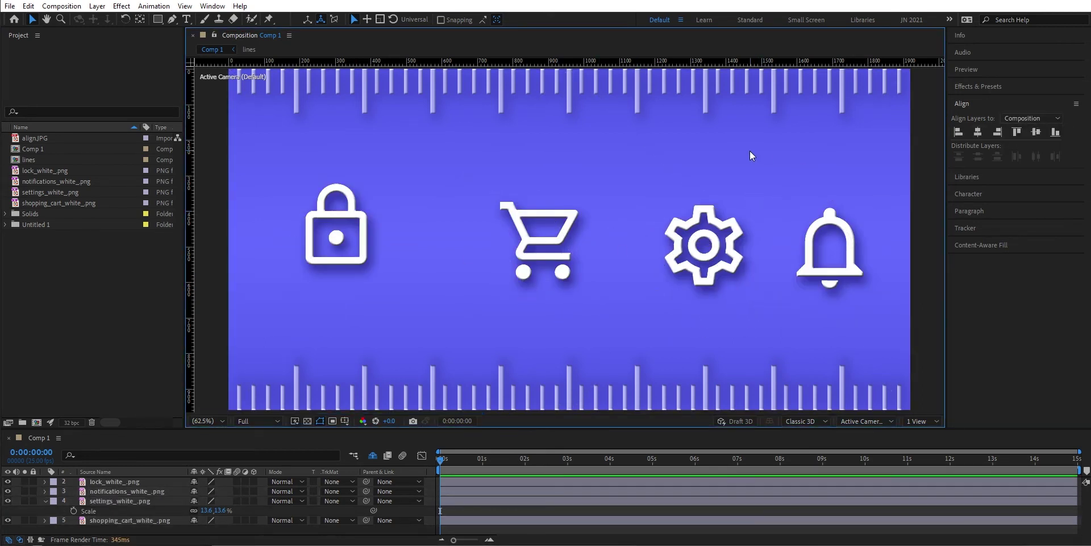
drag(335, 198, 315, 224)
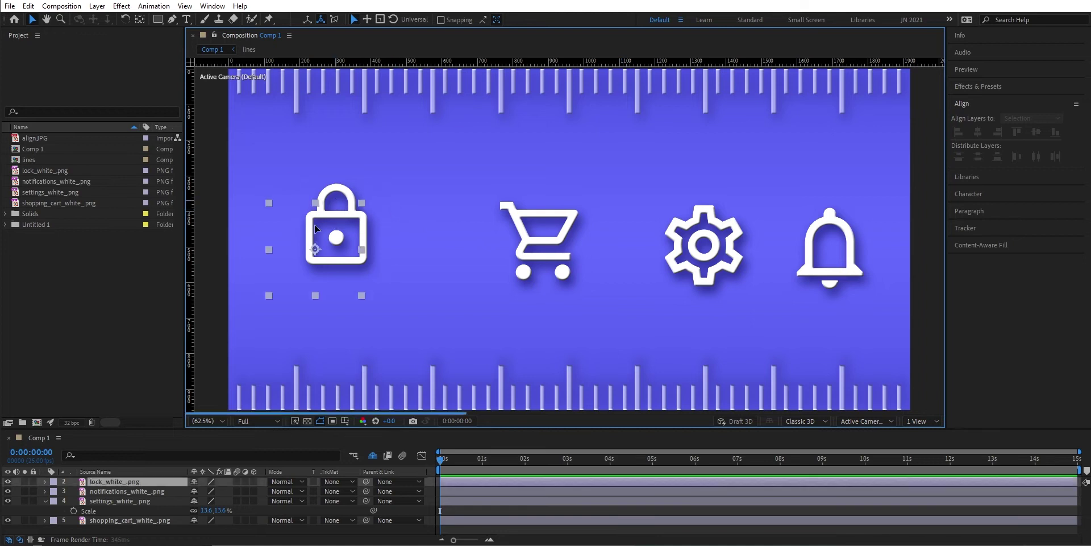
- Adjust the cart, gear and bell positions slightly leftward
click(498, 212)
drag(498, 212, 459, 198)
drag(711, 228, 693, 229)
drag(831, 238, 817, 238)
click(817, 152)
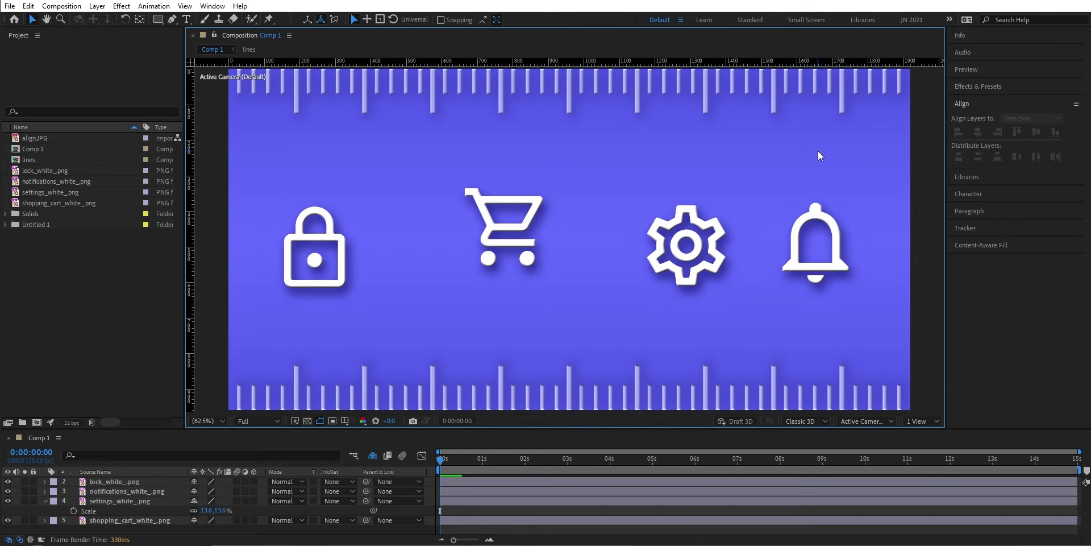
- Select all four icons, distribute them horizontally, and align their vertical centers
drag(285, 161, 848, 339)
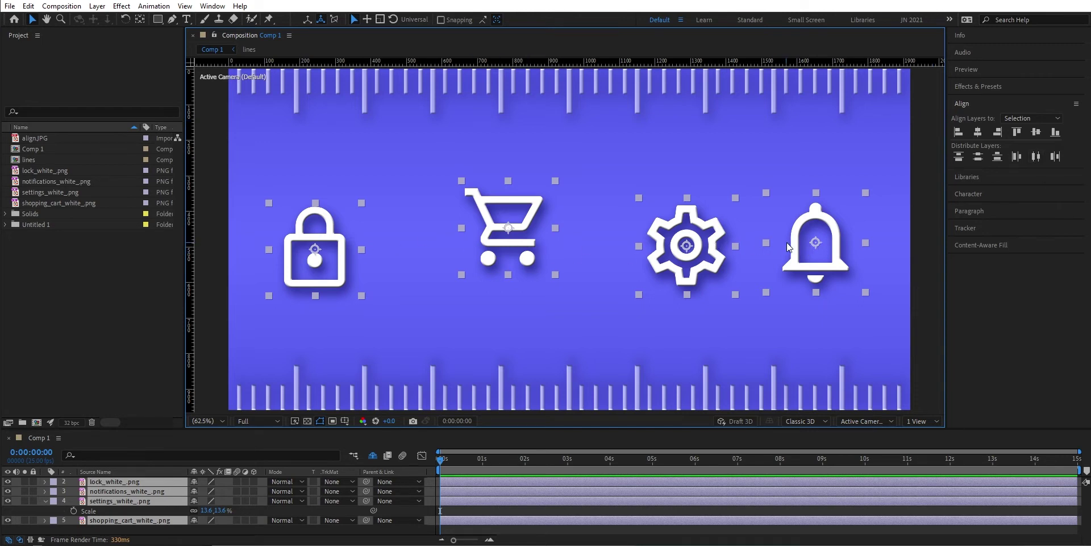
click(1036, 157)
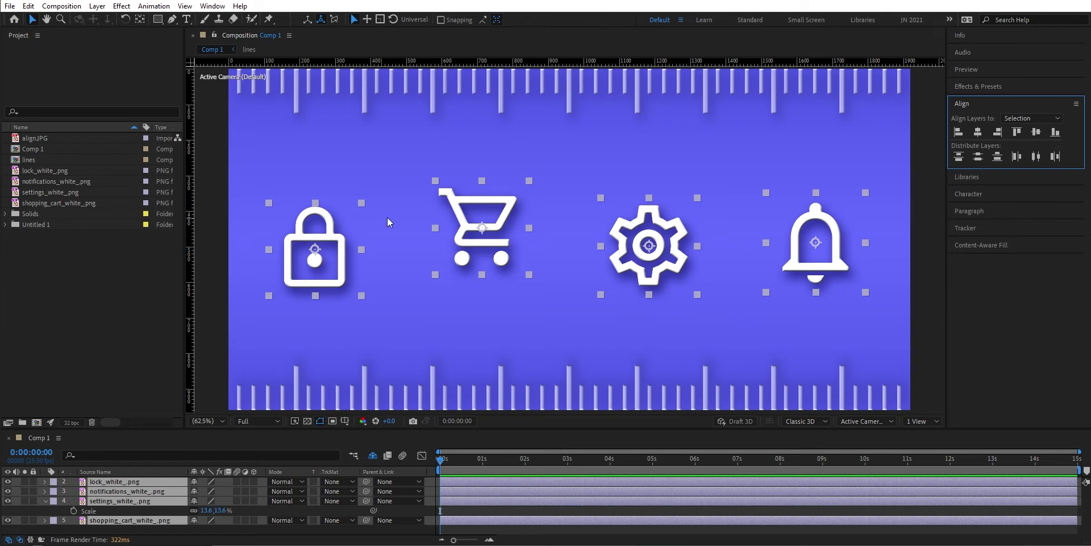
click(1036, 131)
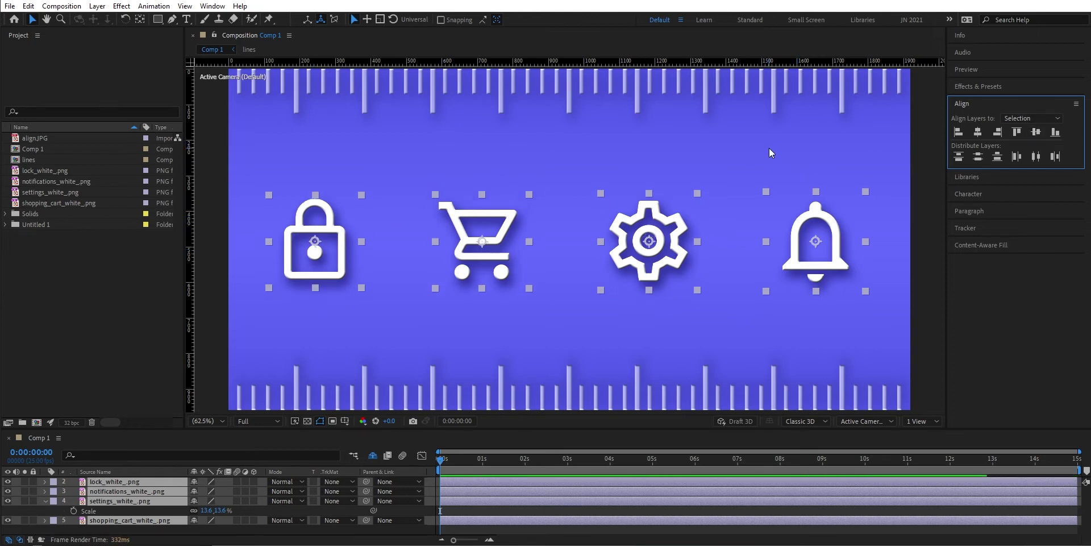
click(616, 149)
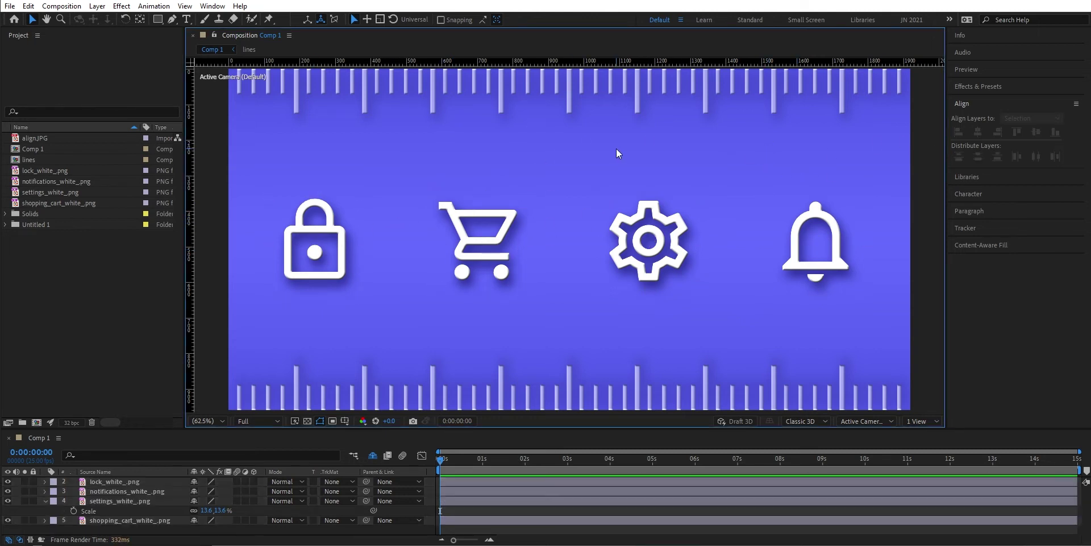
click(323, 250)
- Stagger the icons from top to bottom: lock highest, bell near the bottom
drag(332, 166, 329, 162)
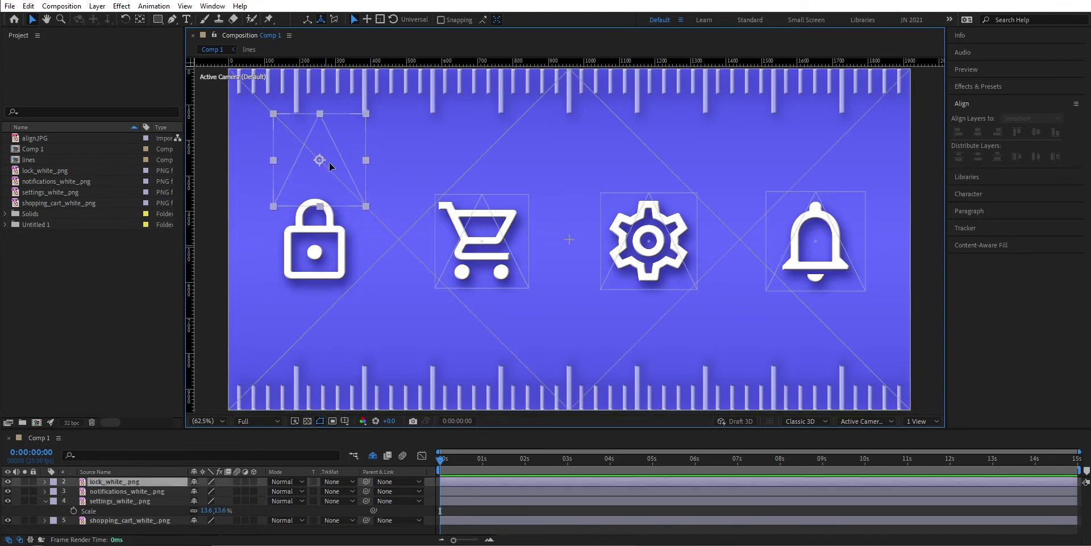
click(488, 244)
drag(487, 243, 482, 228)
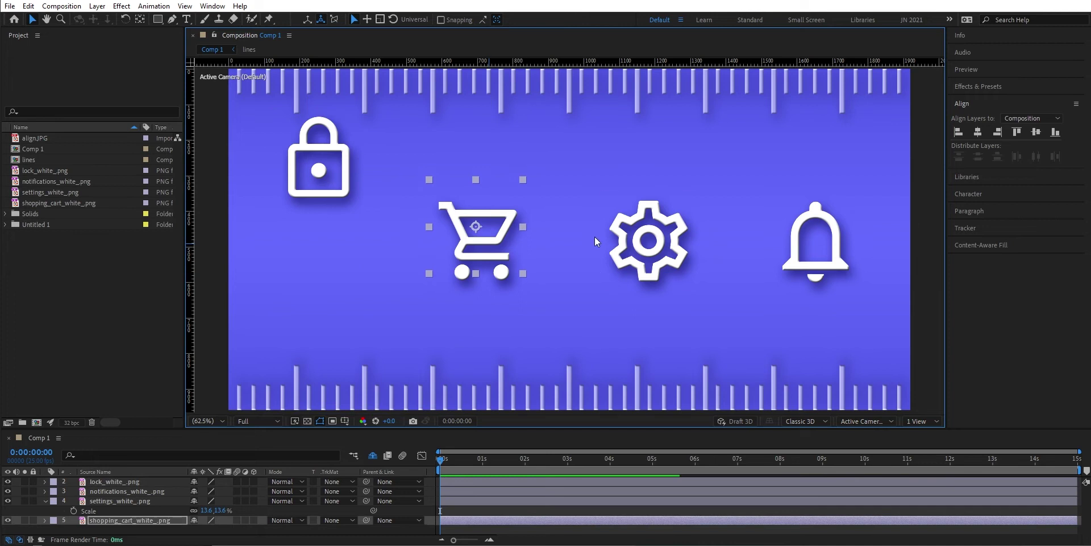
drag(660, 235, 649, 255)
drag(824, 239, 816, 342)
click(806, 187)
- Distribute the four icons vertically, then realign them on one row with Align Vertical Centers
drag(251, 123, 822, 377)
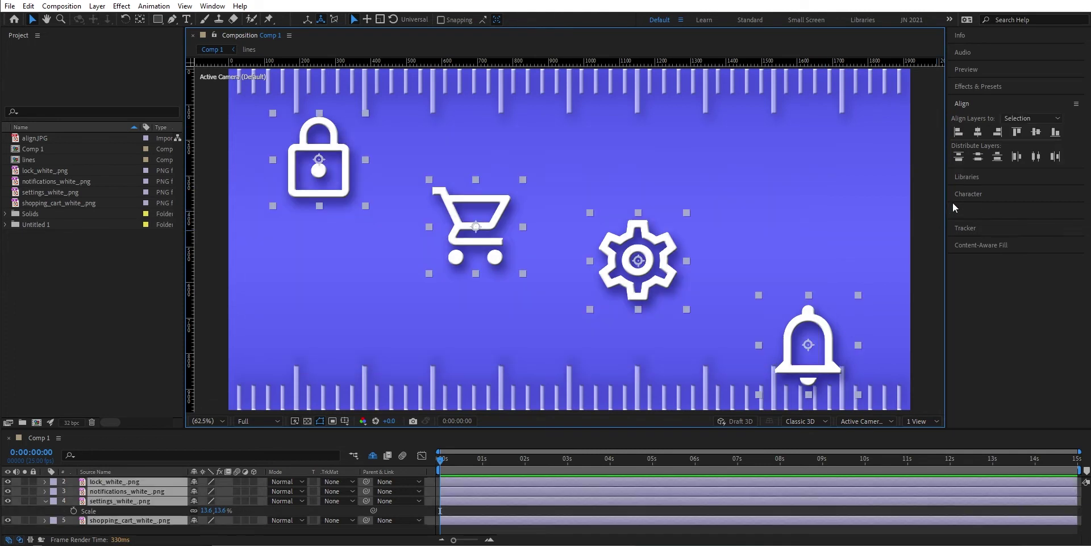
click(978, 159)
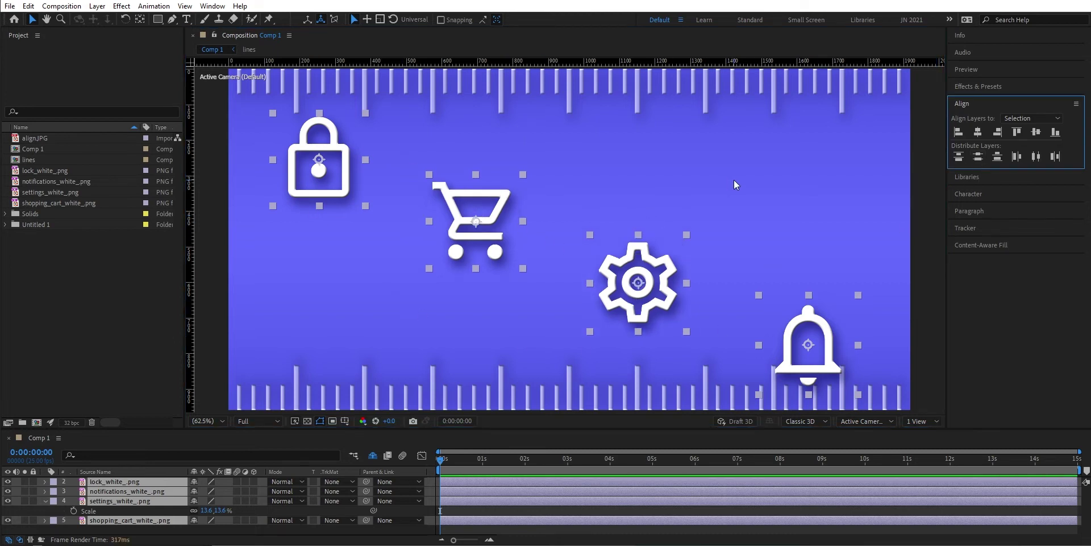
click(265, 142)
drag(347, 178, 846, 373)
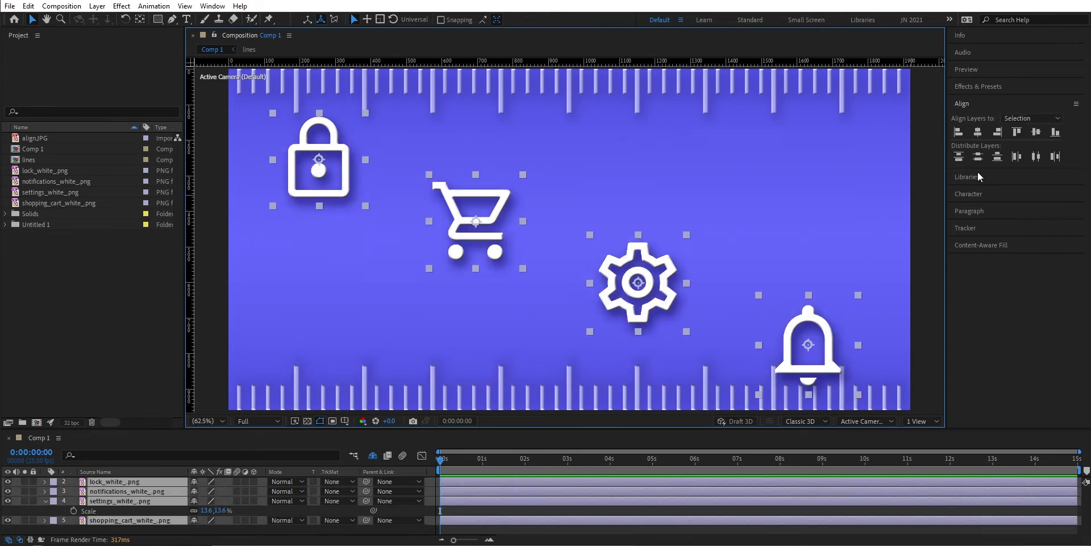
click(1035, 131)
click(775, 135)
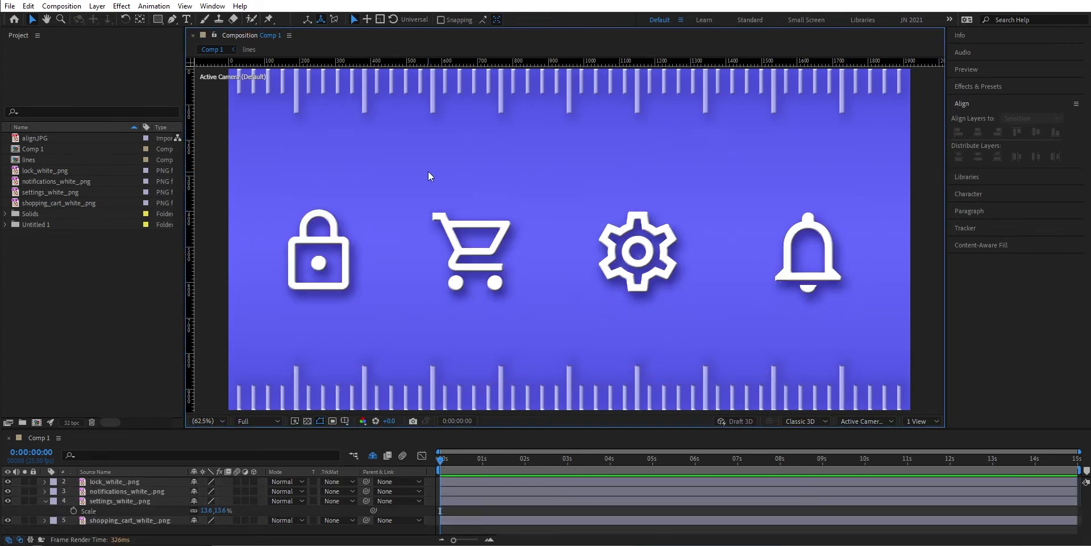
click(807, 252)
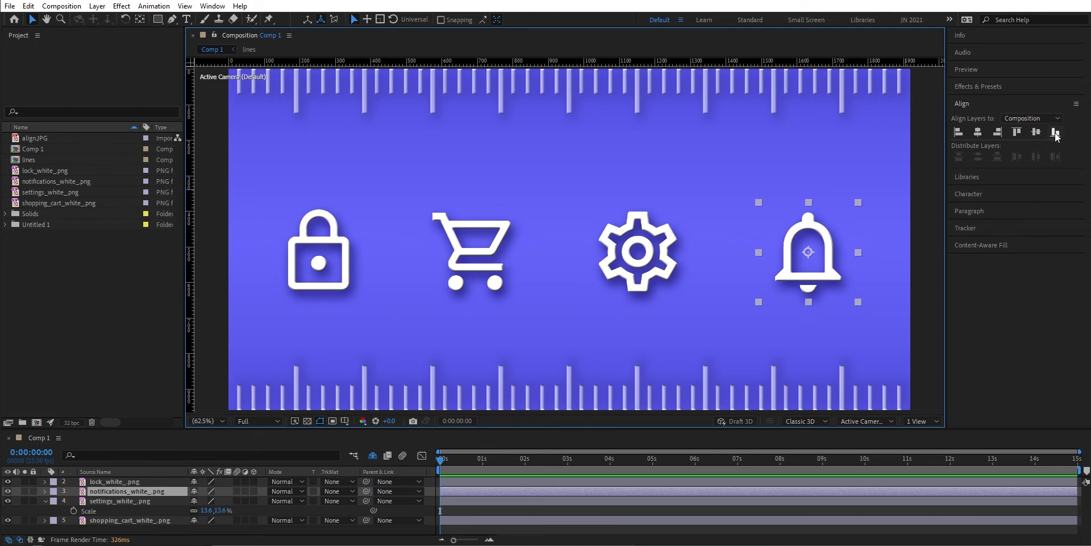
drag(308, 160, 882, 298)
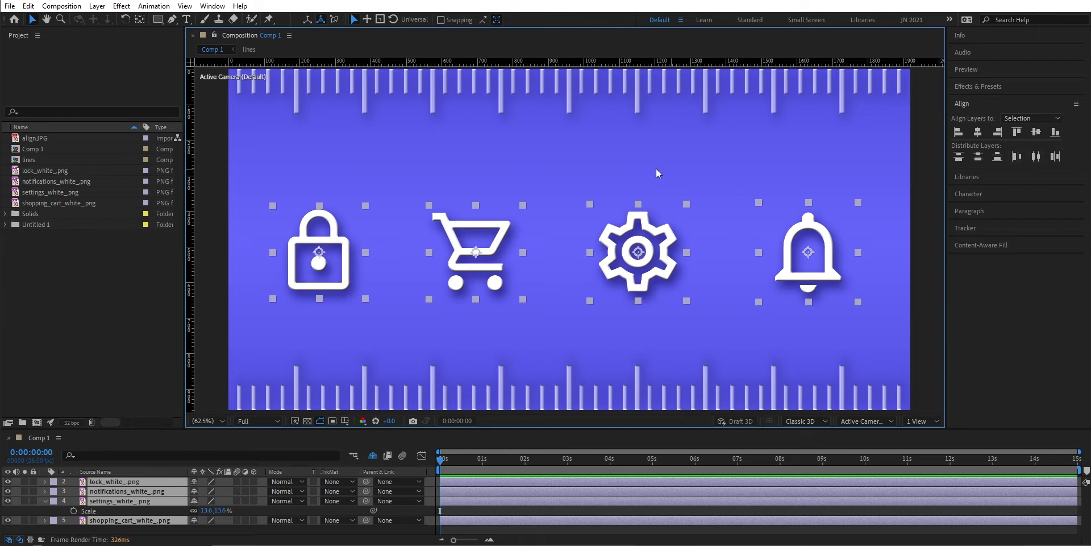
click(721, 221)
- Stretch the gear icon wide horizontally by its side handle
click(679, 259)
drag(686, 251, 773, 251)
click(741, 134)
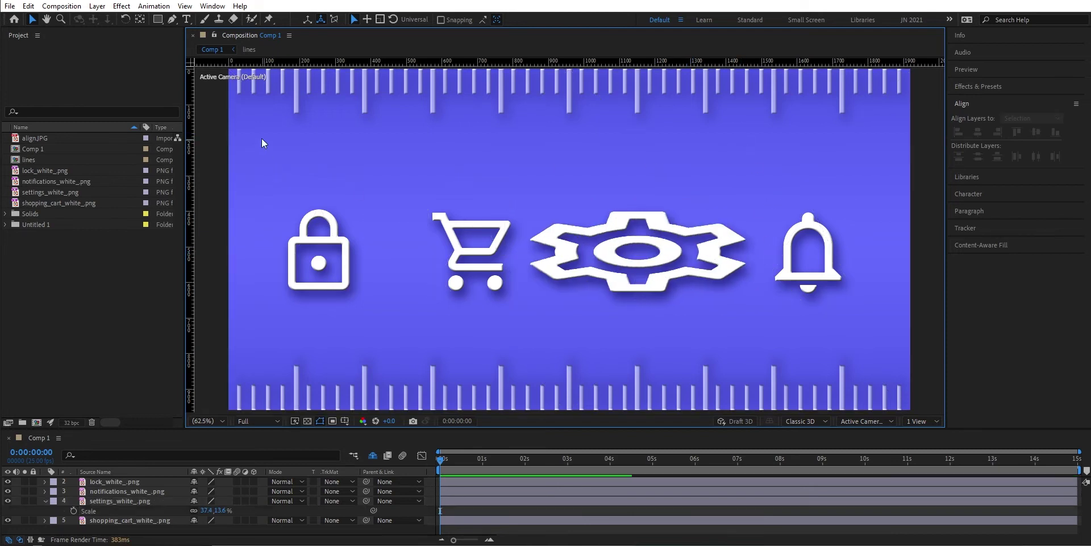
- Move the cart beside the lock, then select all four icons and distribute their horizontal centers
click(458, 259)
drag(458, 258, 374, 261)
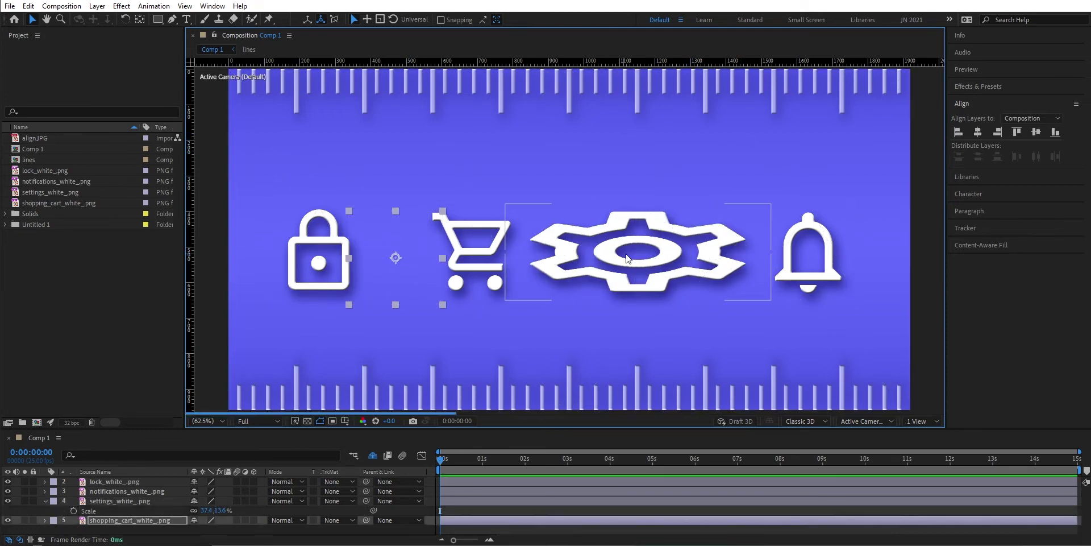
click(561, 255)
click(401, 156)
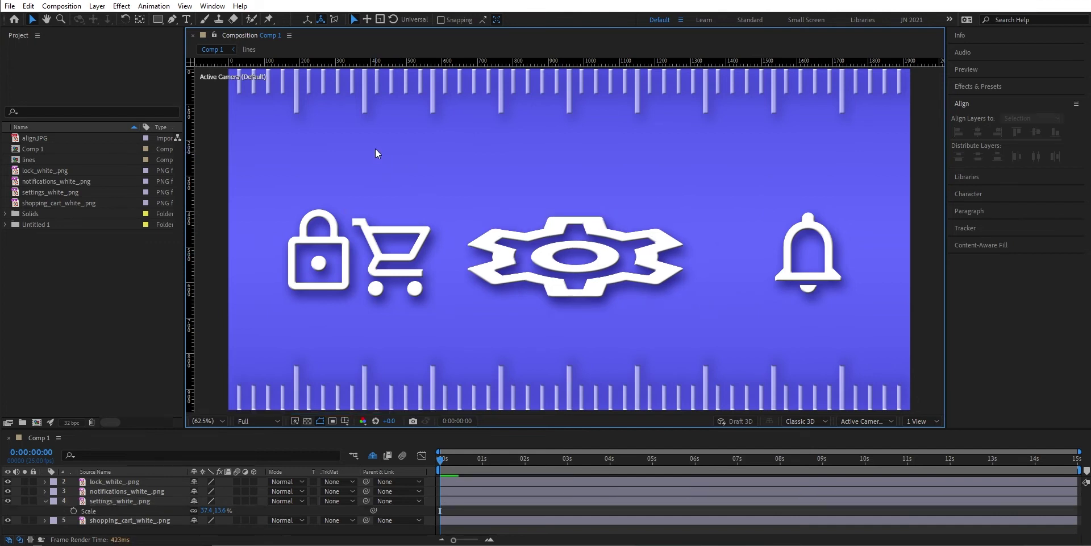
click(329, 236)
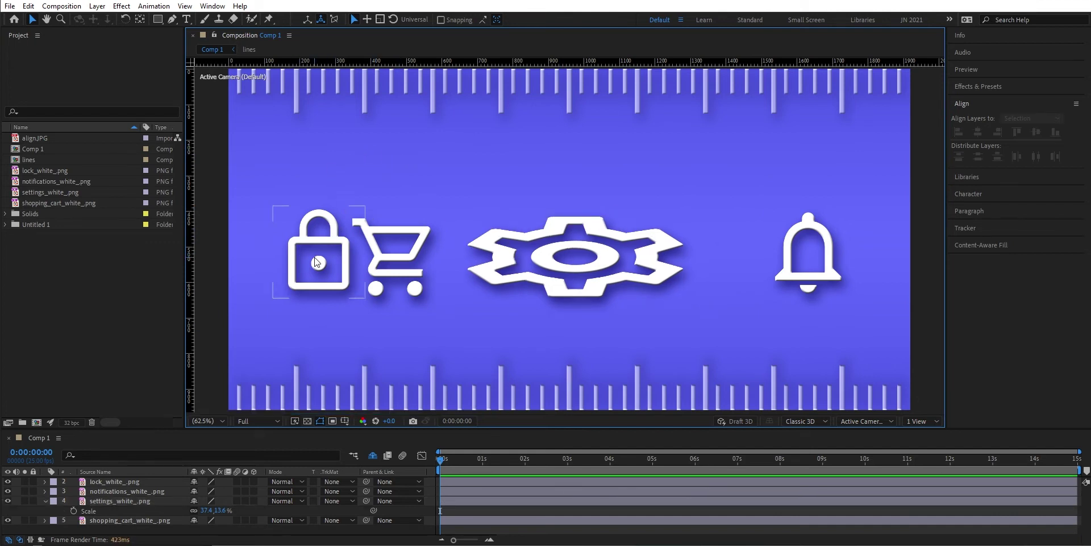
click(452, 251)
click(692, 235)
drag(329, 203, 861, 324)
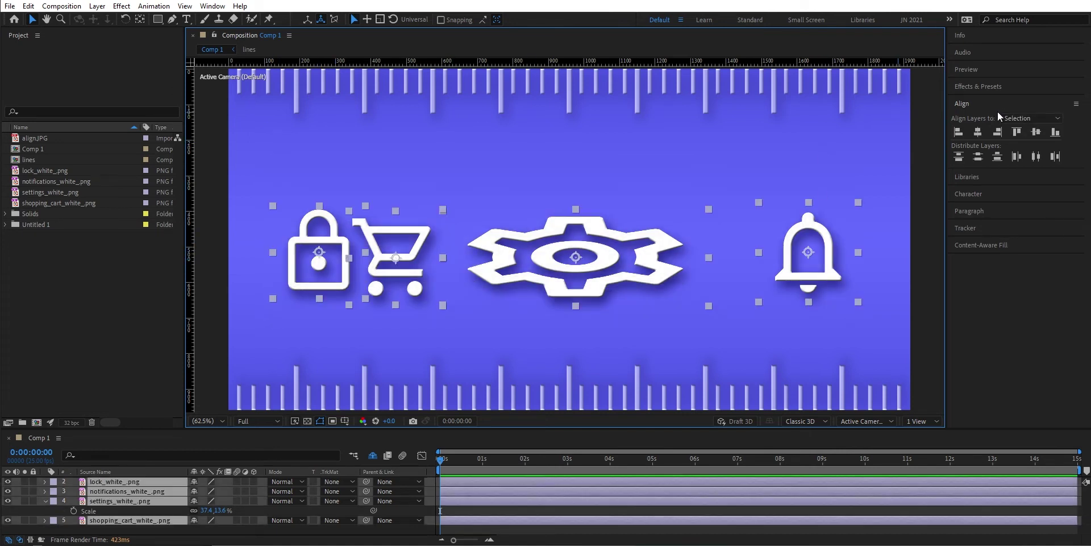
click(1036, 157)
- Reselect all four icons, including the widened gear, and then clear the selection
click(689, 145)
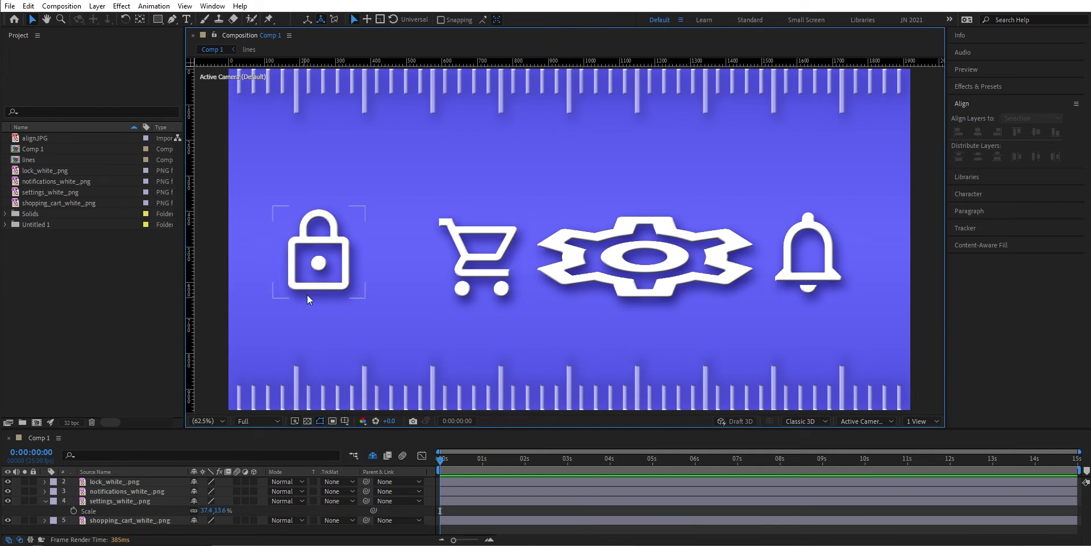
drag(294, 139, 855, 323)
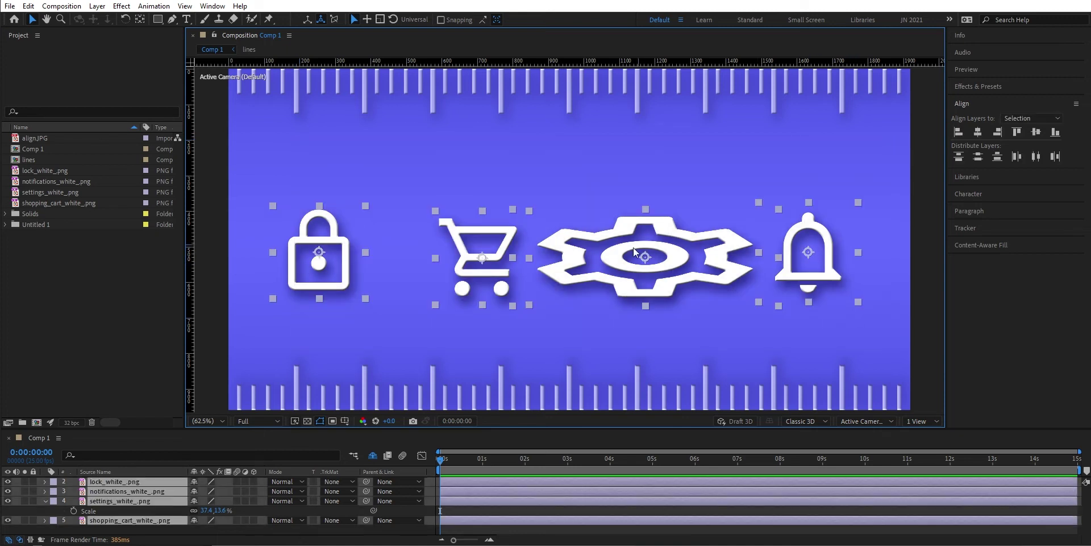
click(819, 199)
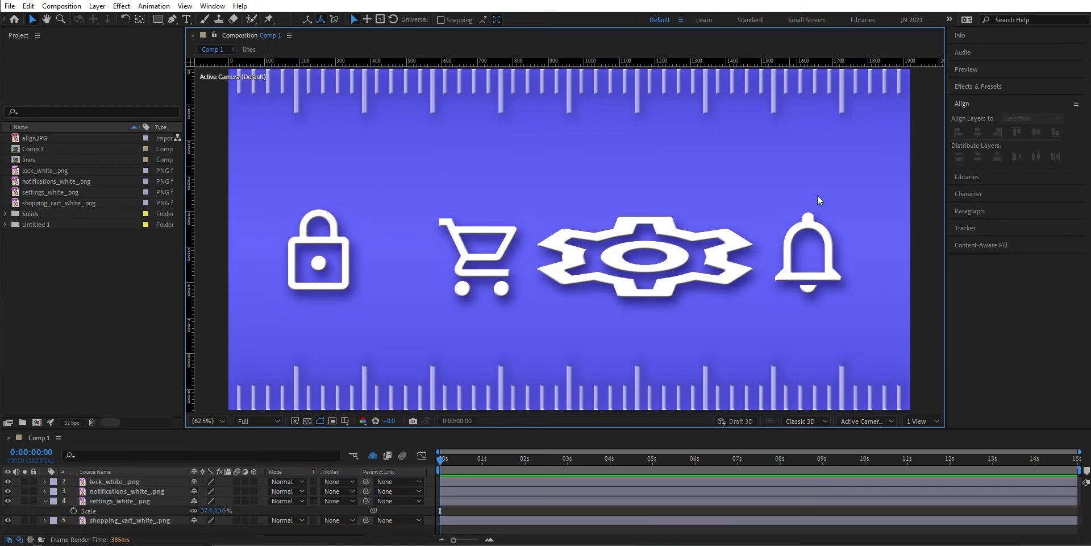
- Distribute the four icons by their left edges, reselect them, then select the gear
drag(331, 184, 851, 339)
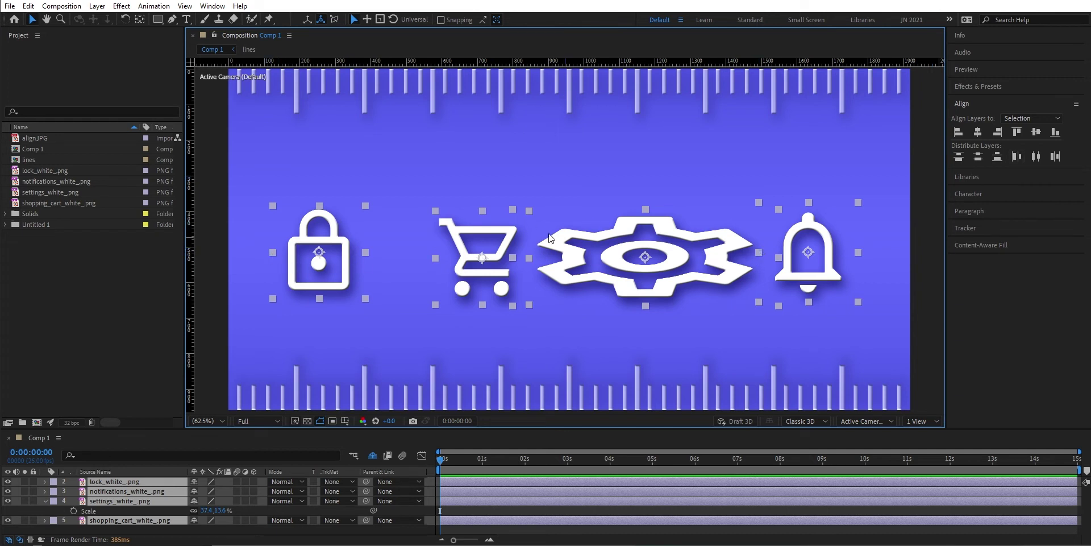
click(1017, 156)
click(804, 117)
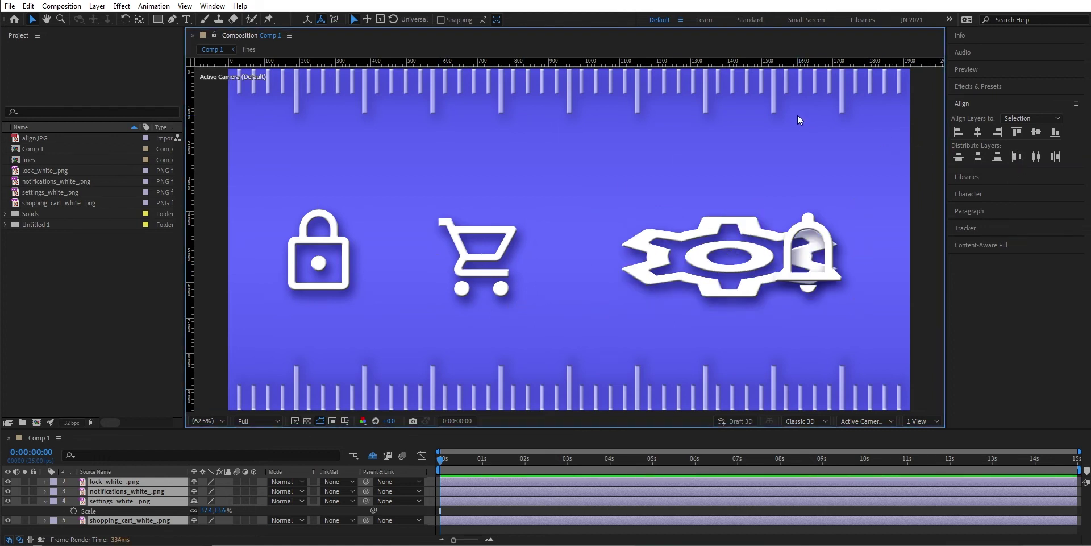
drag(291, 173, 916, 281)
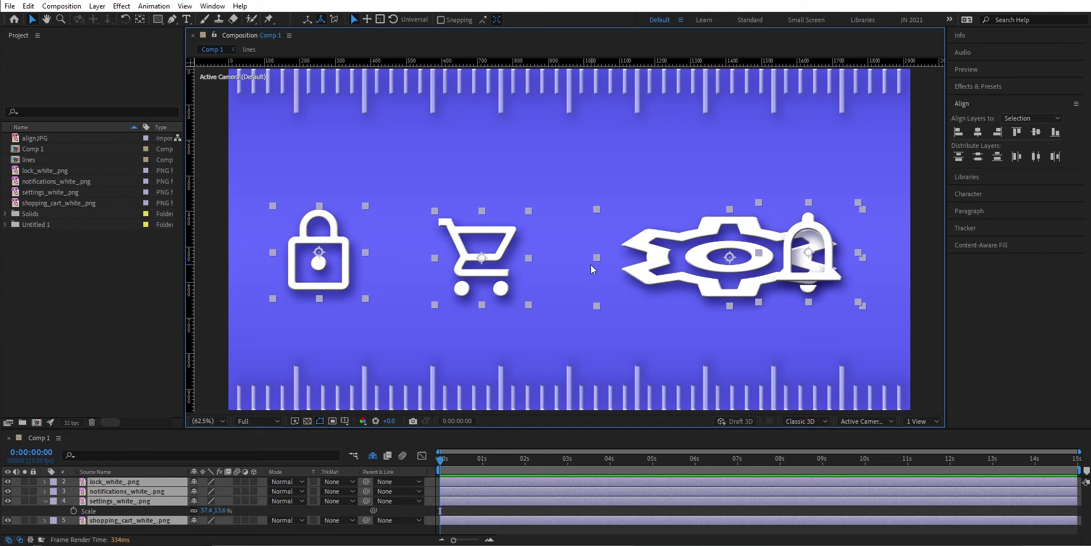
click(707, 159)
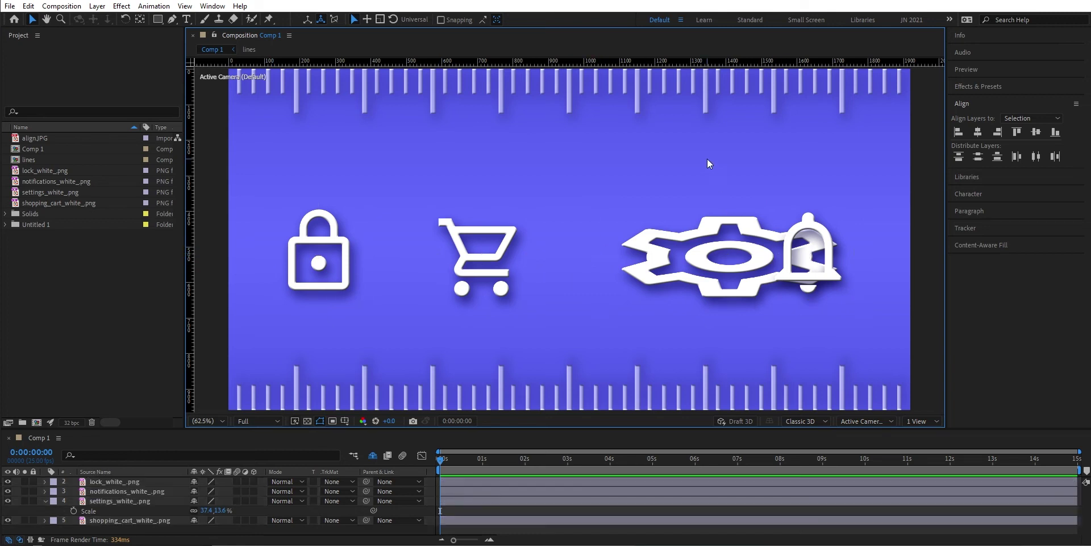
click(717, 253)
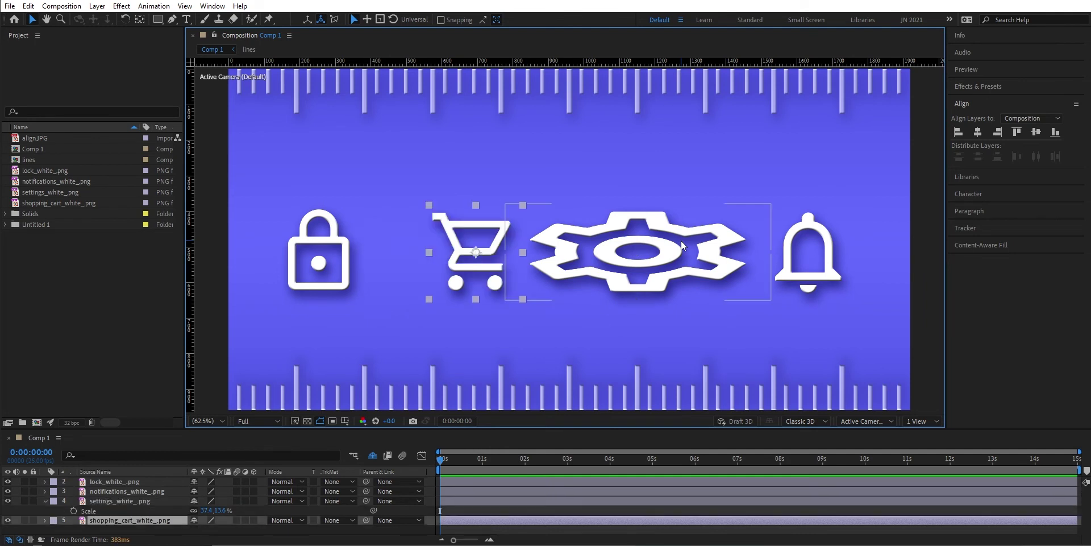
- Marquee-select all four icons, deselect them, then nudge the lock icon slightly left
click(674, 140)
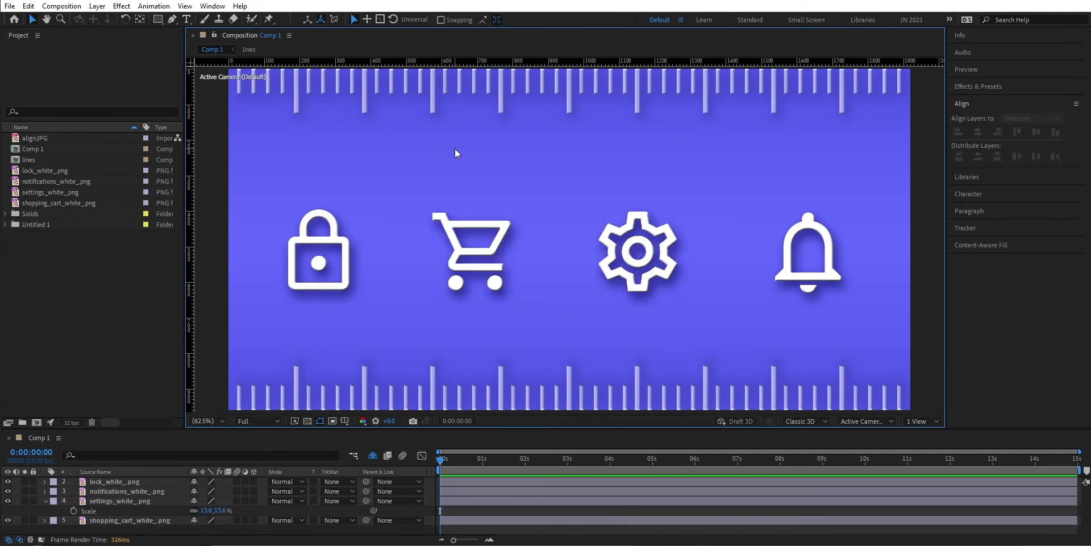
drag(272, 146, 809, 326)
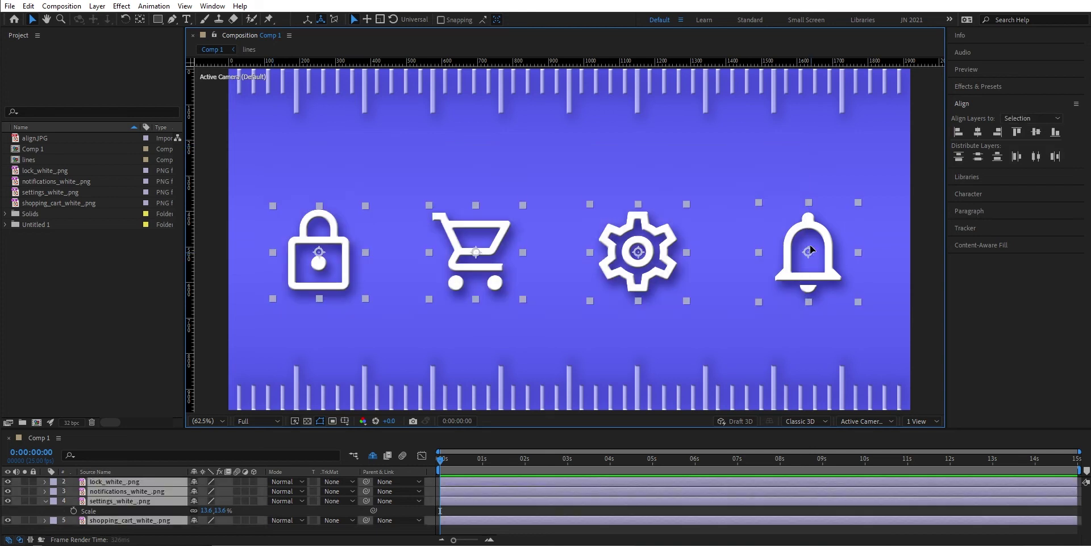
click(791, 155)
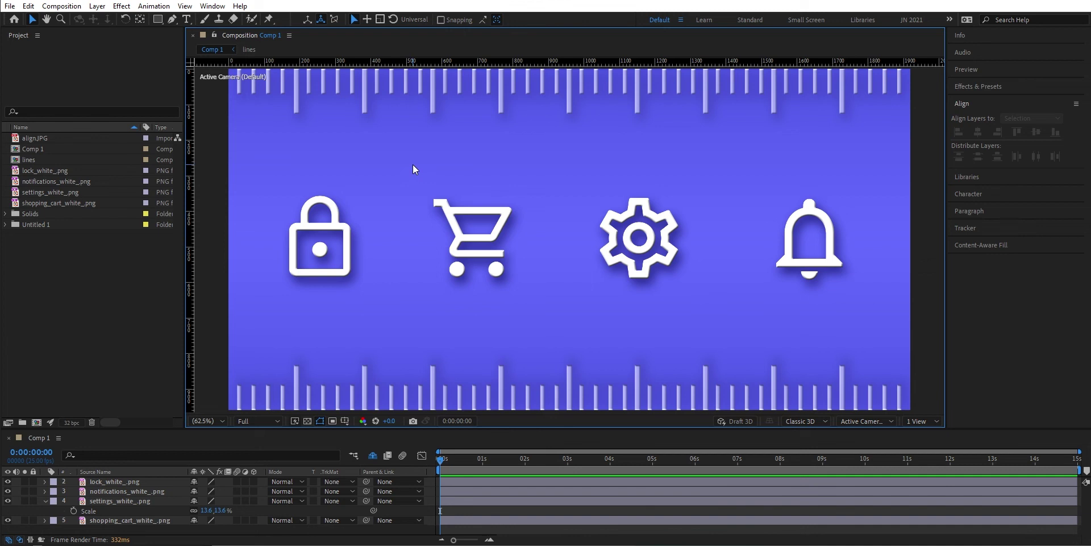
click(301, 225)
drag(301, 225, 298, 227)
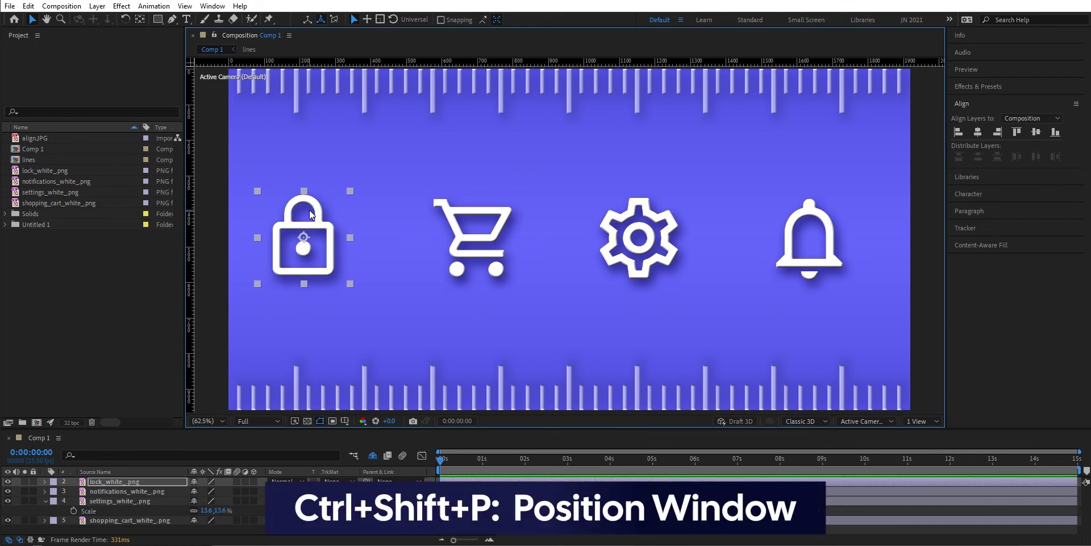
- Set the lock icon's X position to 10 in % of composition units
key(ctrl+shift+p)
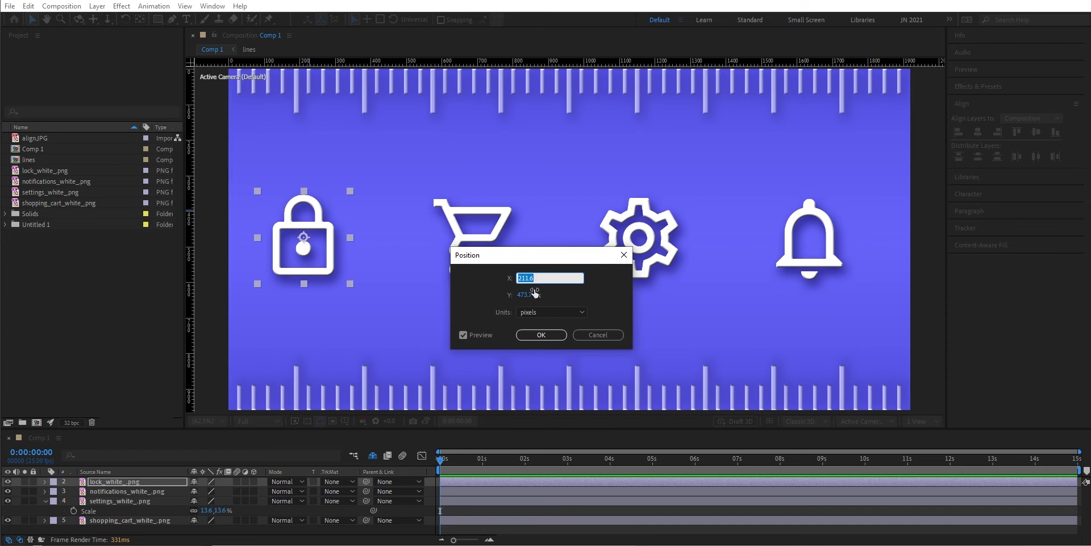
click(560, 316)
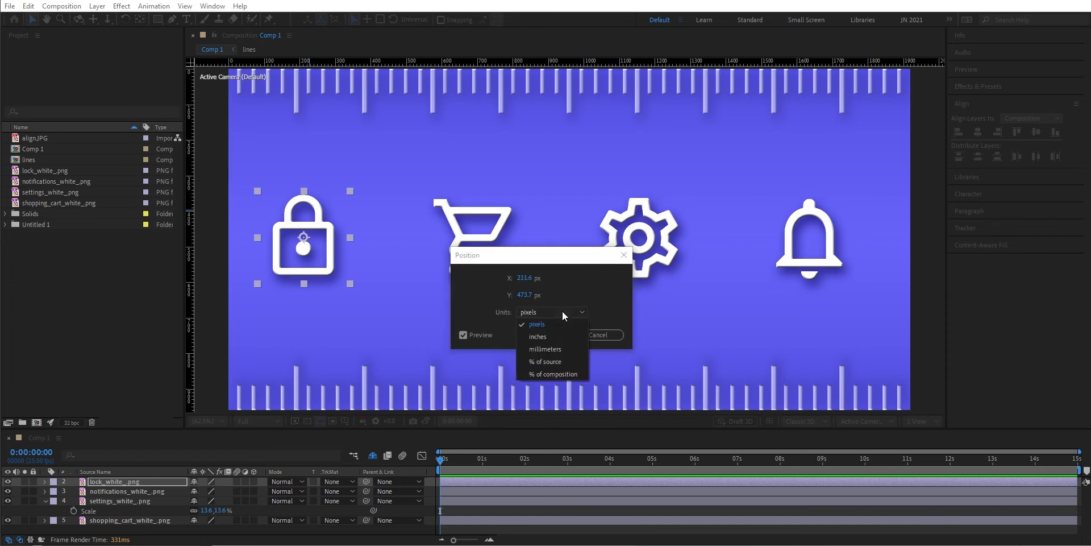
click(557, 374)
click(529, 279)
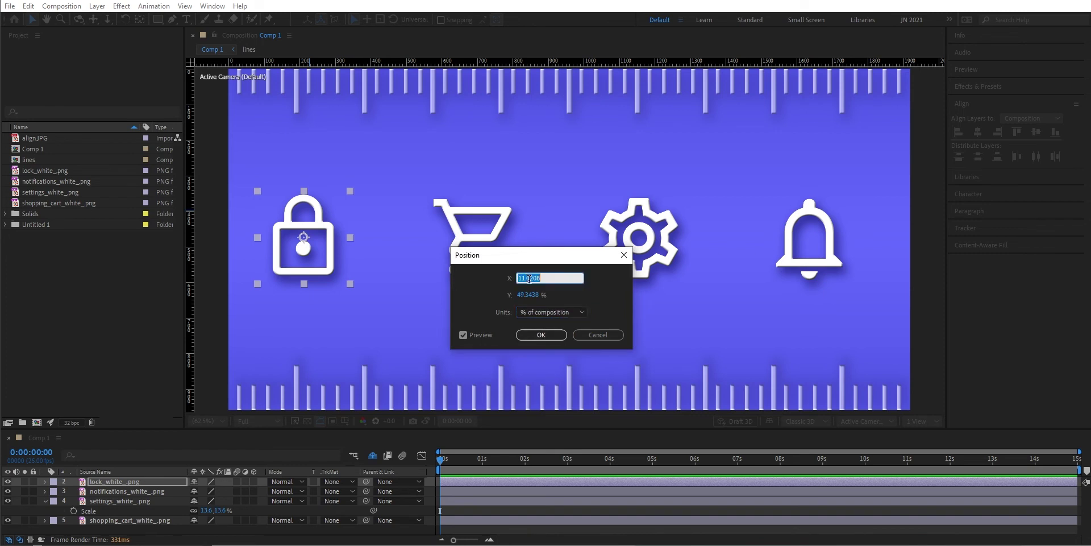
text(10)
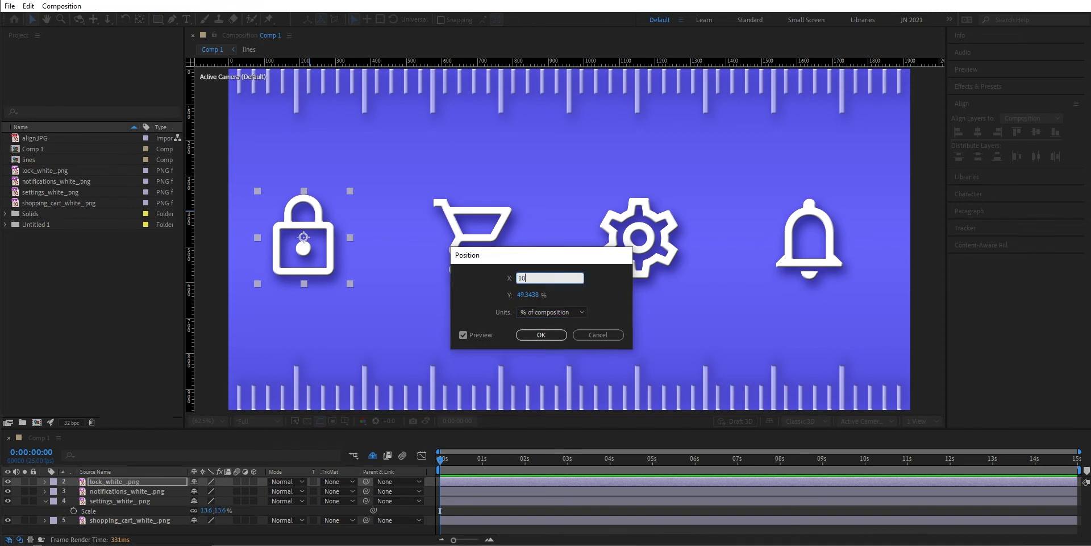
key(Return)
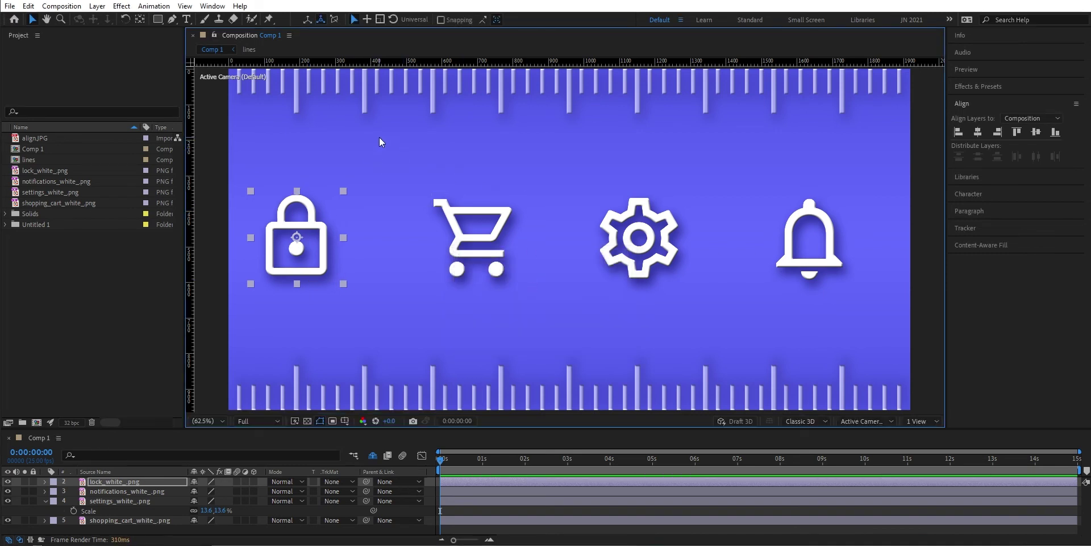
click(364, 159)
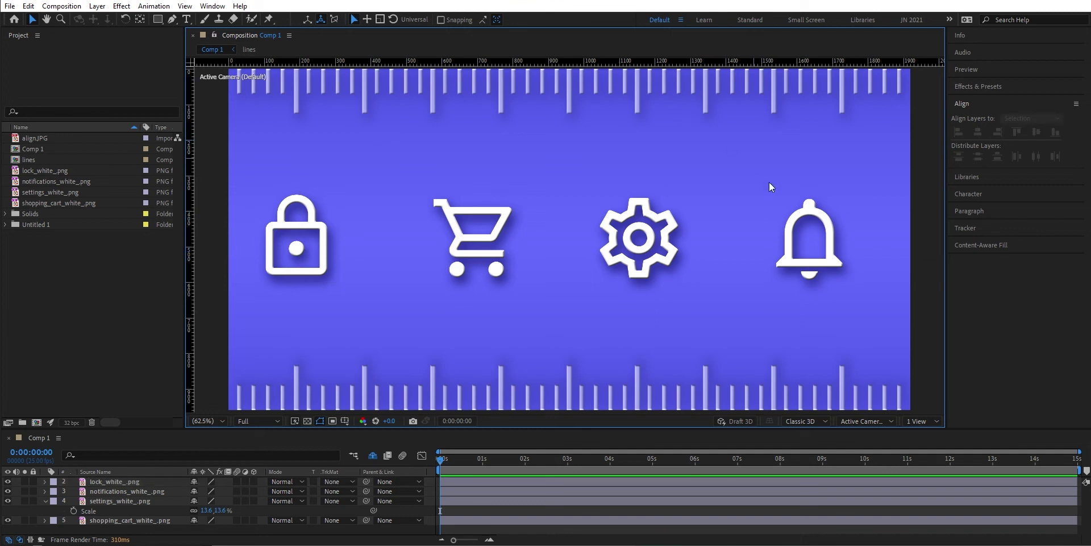
- Set the bell icon's X position to 90 in % of composition units
click(808, 237)
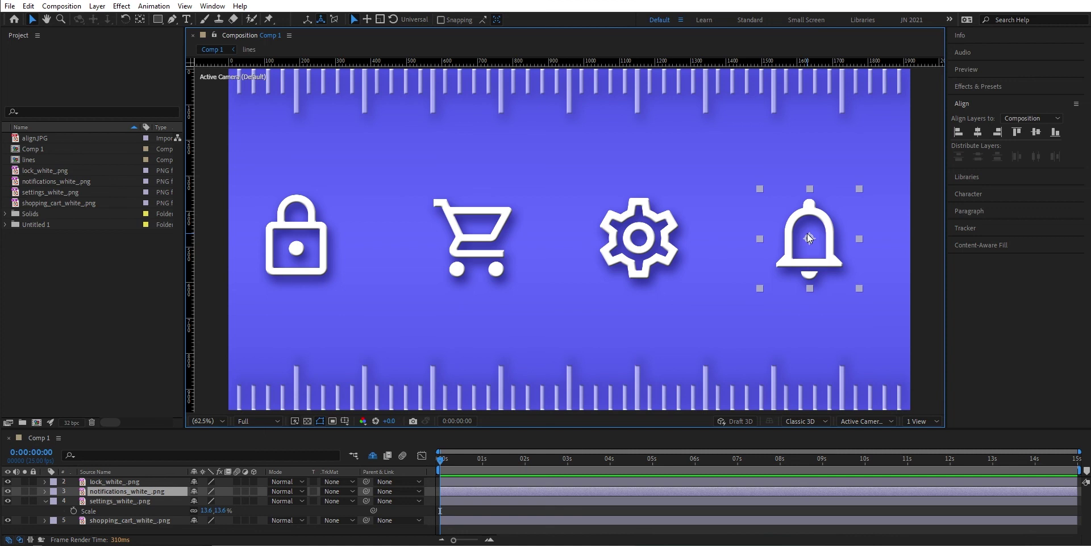
key(ctrl+shift+p)
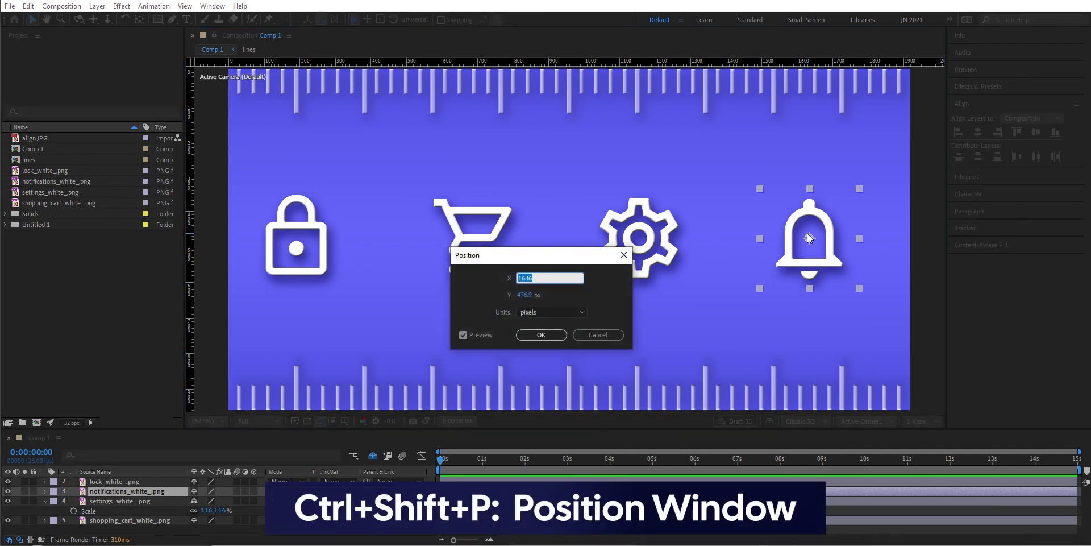
click(568, 315)
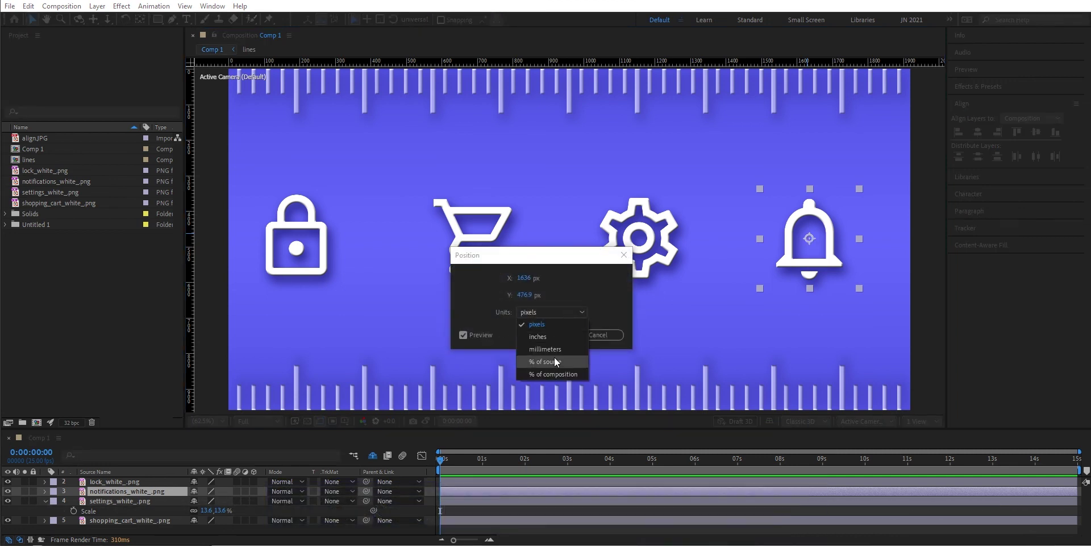
click(554, 375)
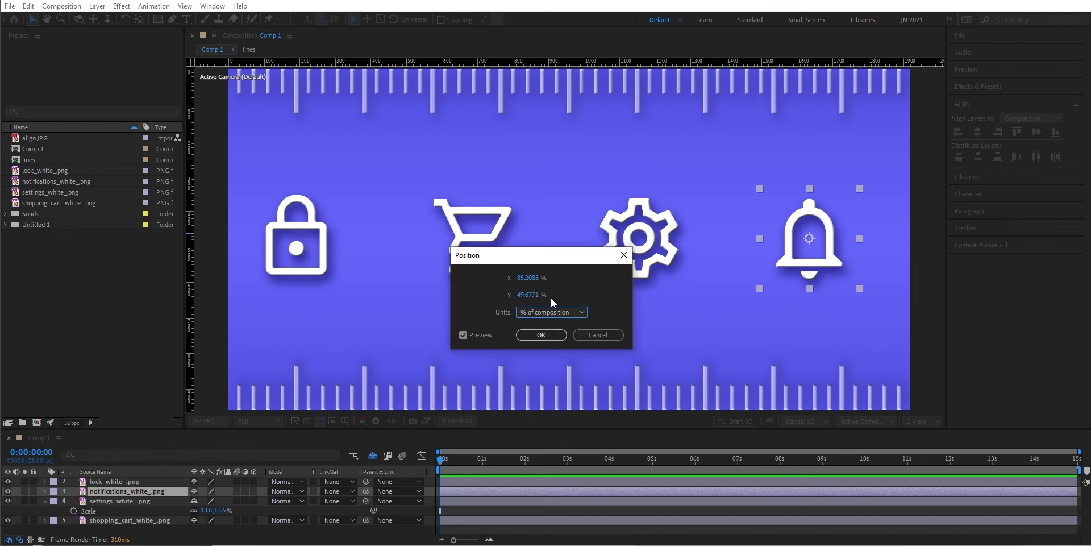
click(526, 278)
text(90)
key(Return)
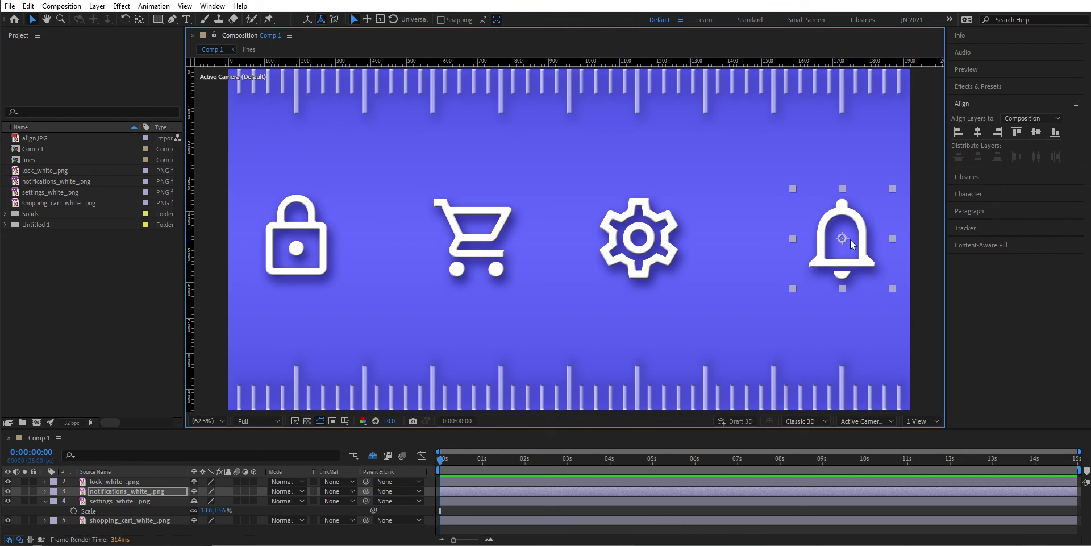
click(837, 165)
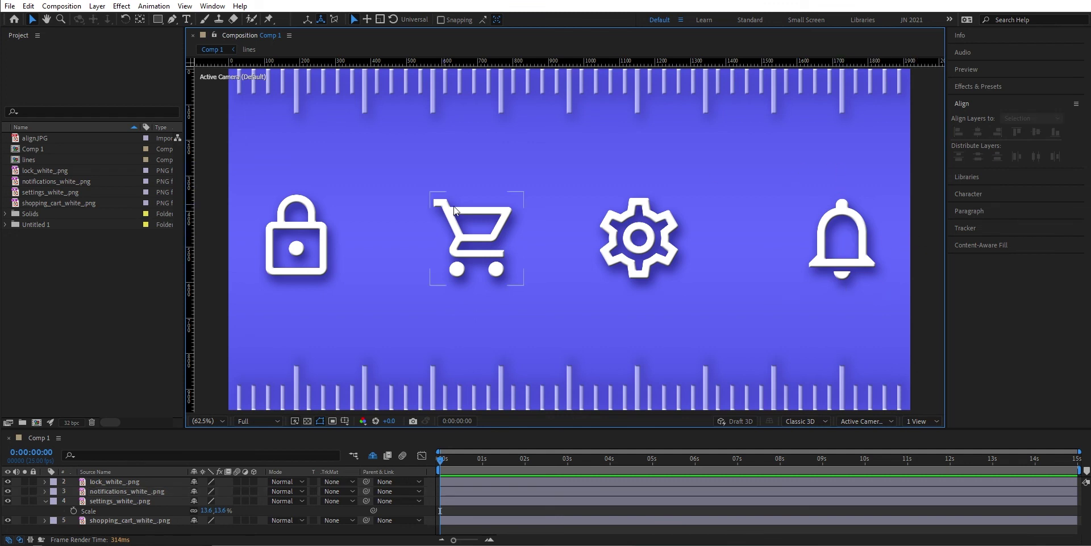
- Select all four icons and apply Distribute Horizontal Center from the Align panel
drag(273, 157, 861, 302)
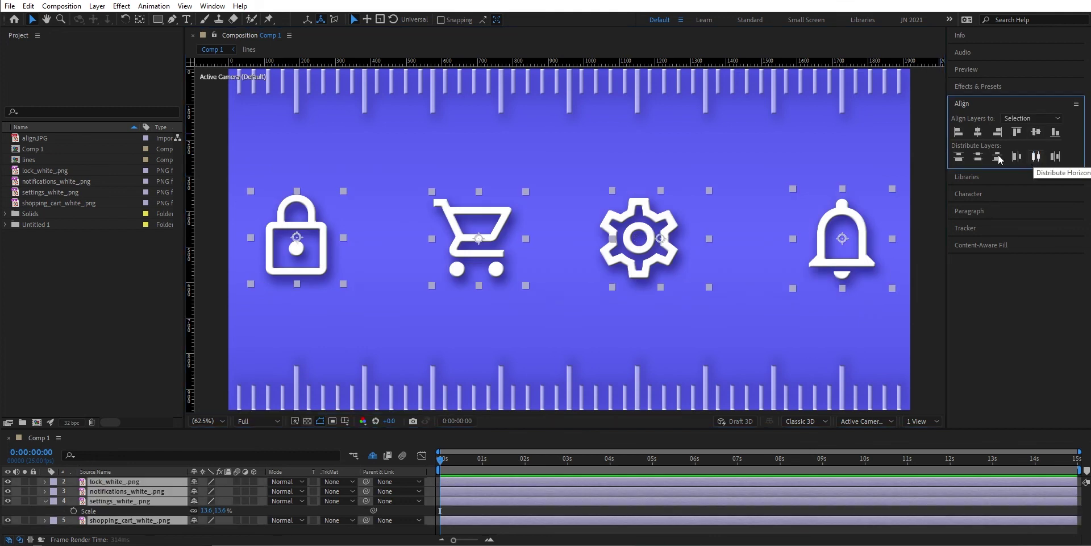
click(1035, 157)
click(527, 152)
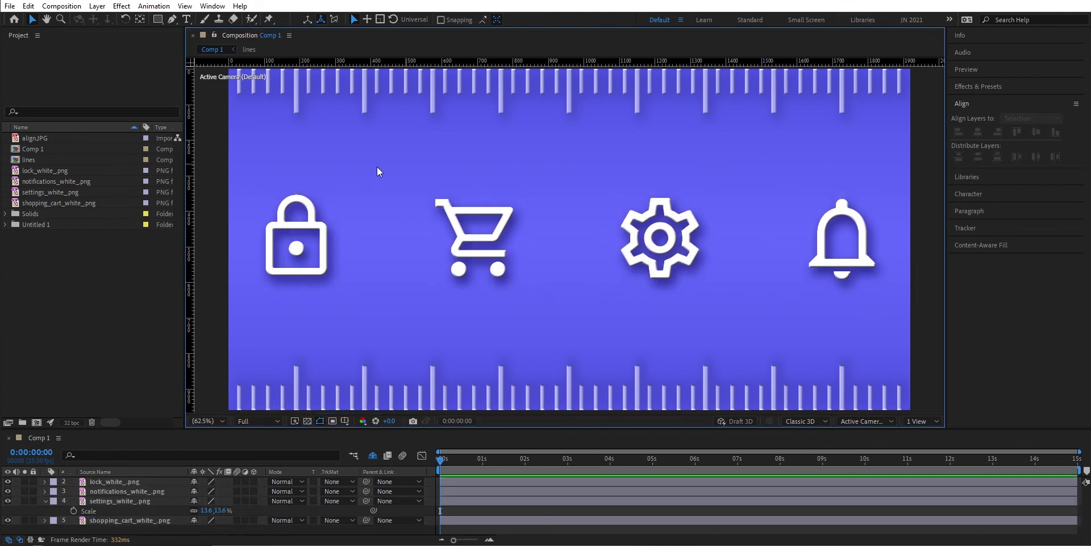